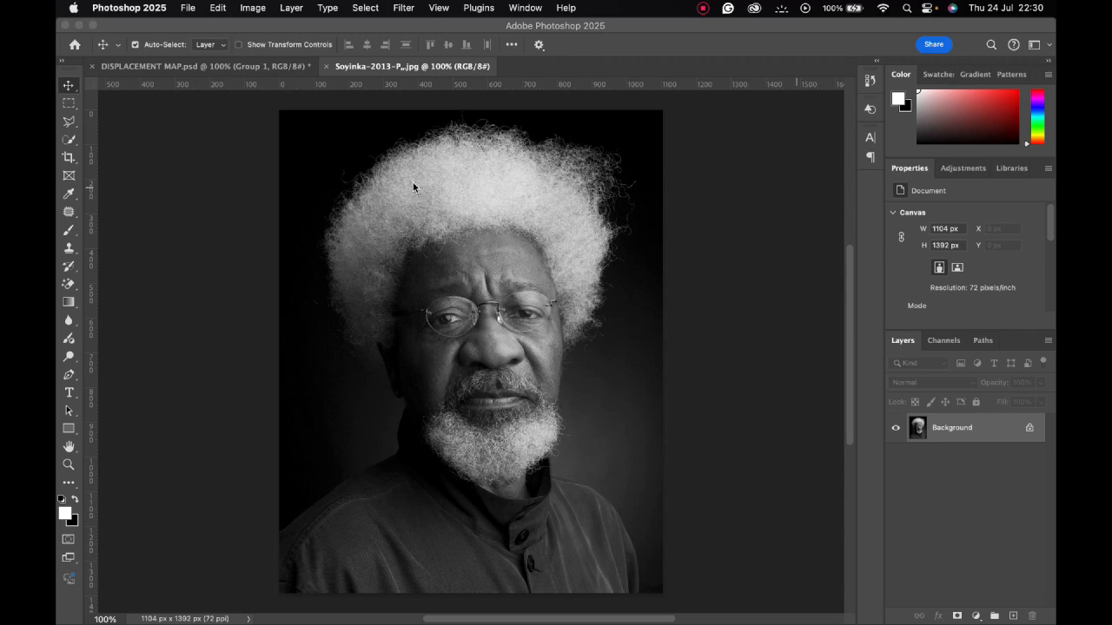
- Compare the finished text portrait in DISPLACEMENT MAP.psd with the original portrait photo
{"action": "left_click", "coordinate": [209, 72]}
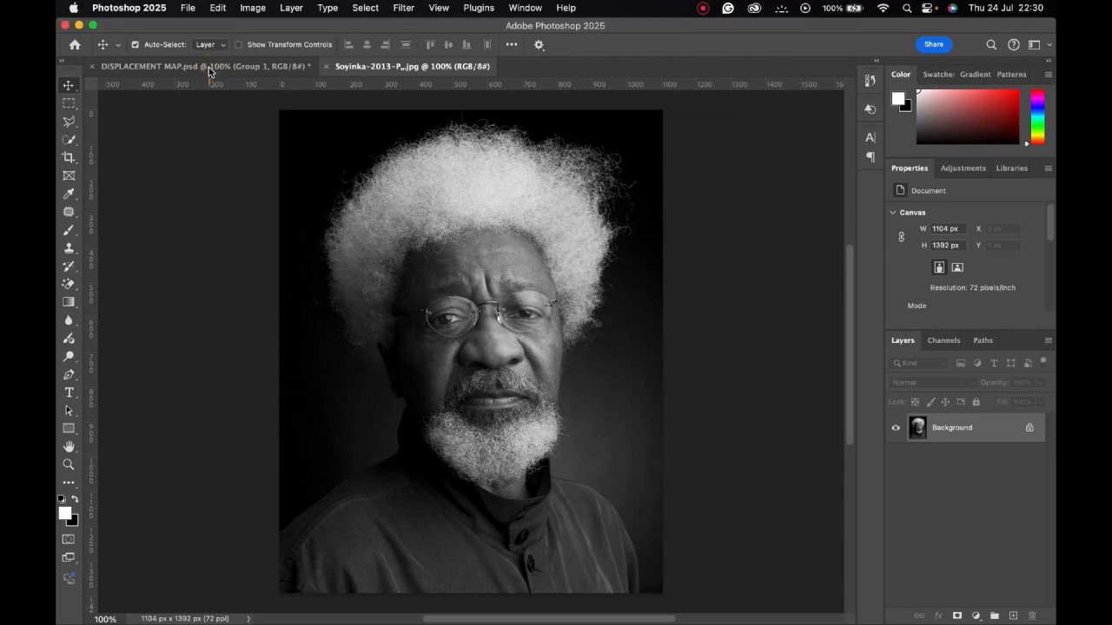
{"action": "left_click", "coordinate": [209, 69]}
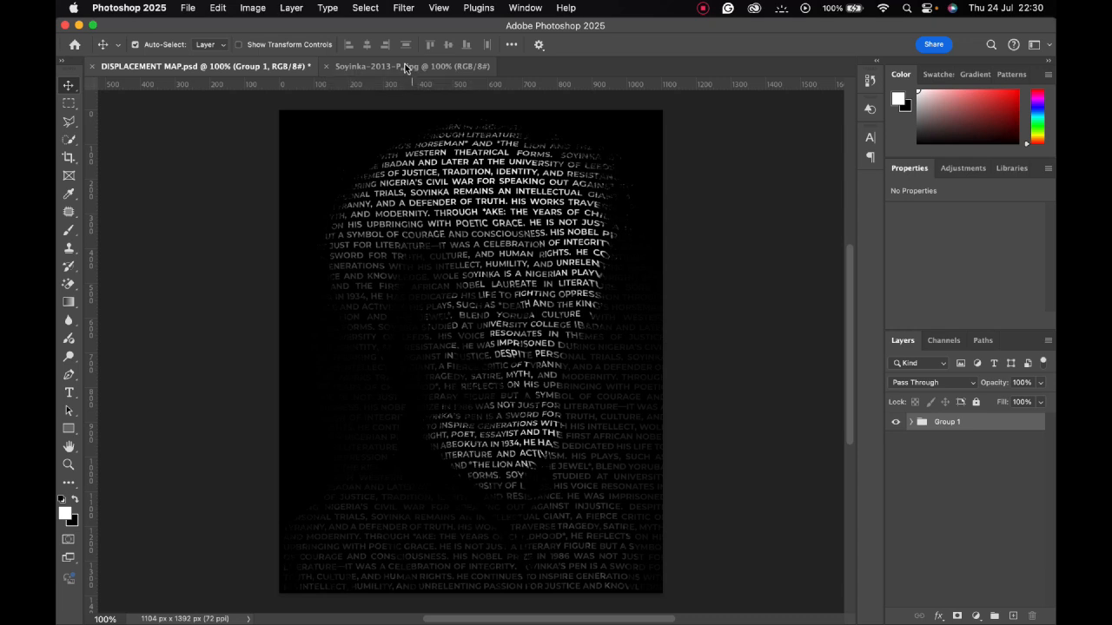
{"action": "left_click", "coordinate": [405, 67]}
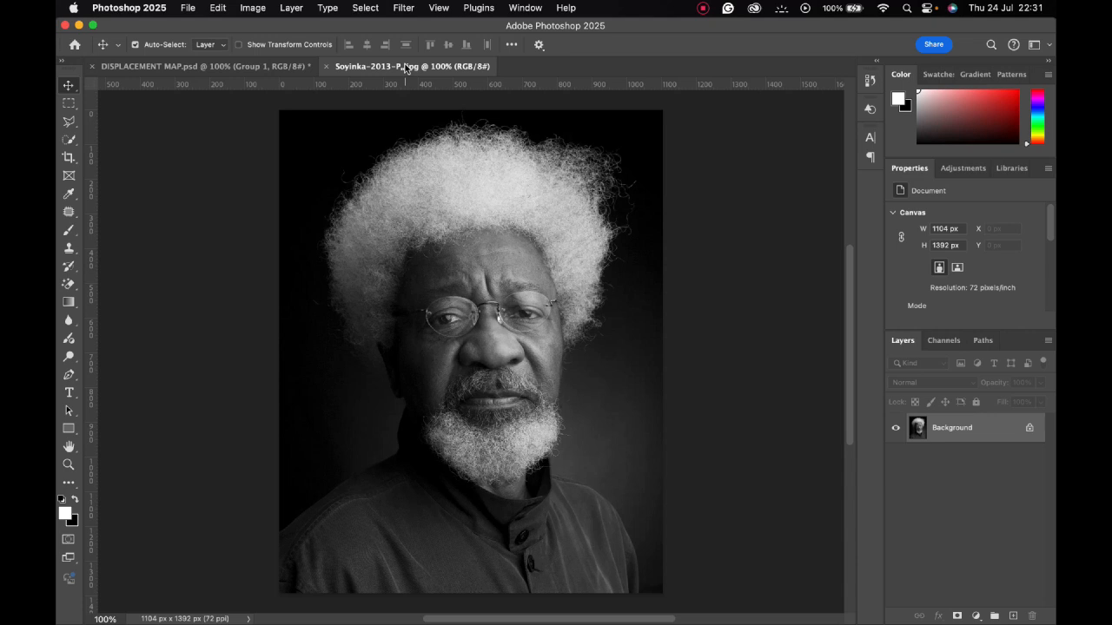
{"action": "left_click", "coordinate": [239, 73]}
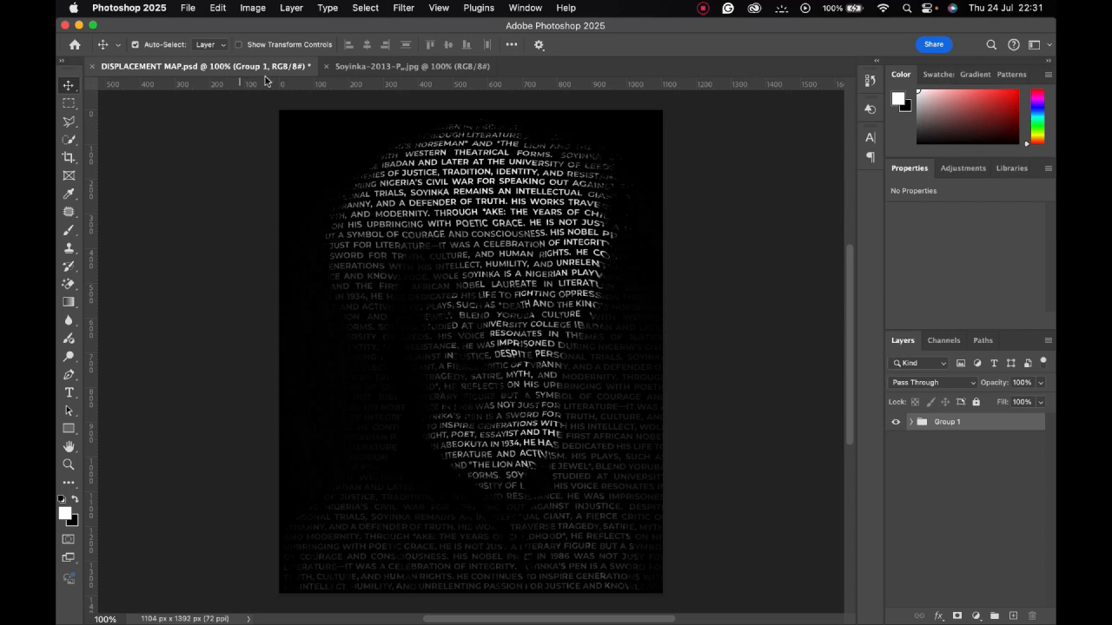
{"action": "left_click", "coordinate": [425, 67]}
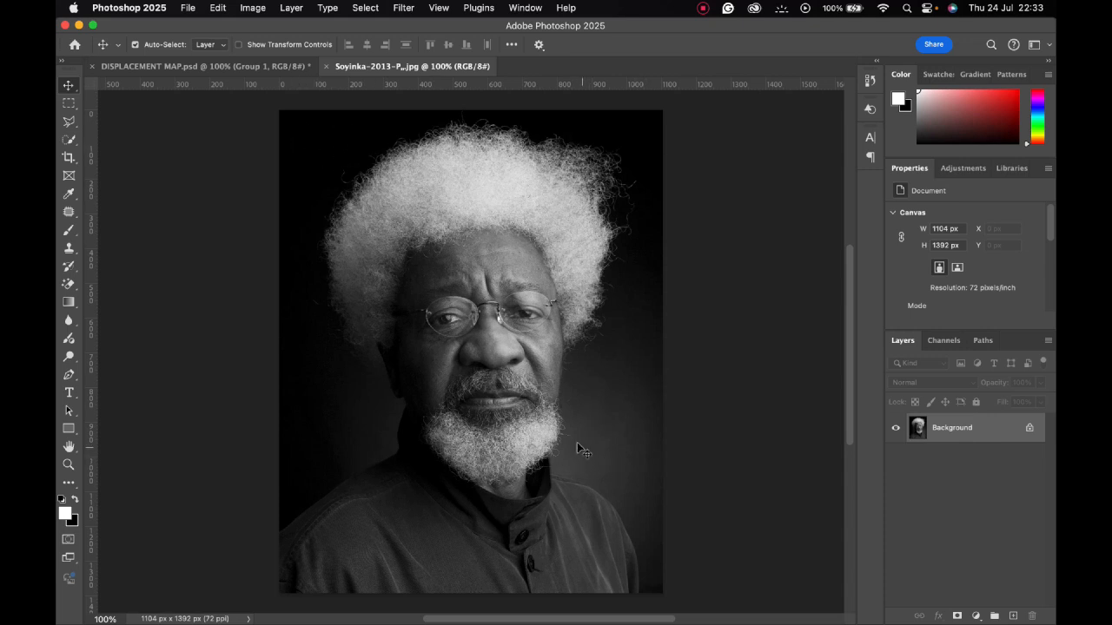
{"action": "left_click", "coordinate": [225, 69]}
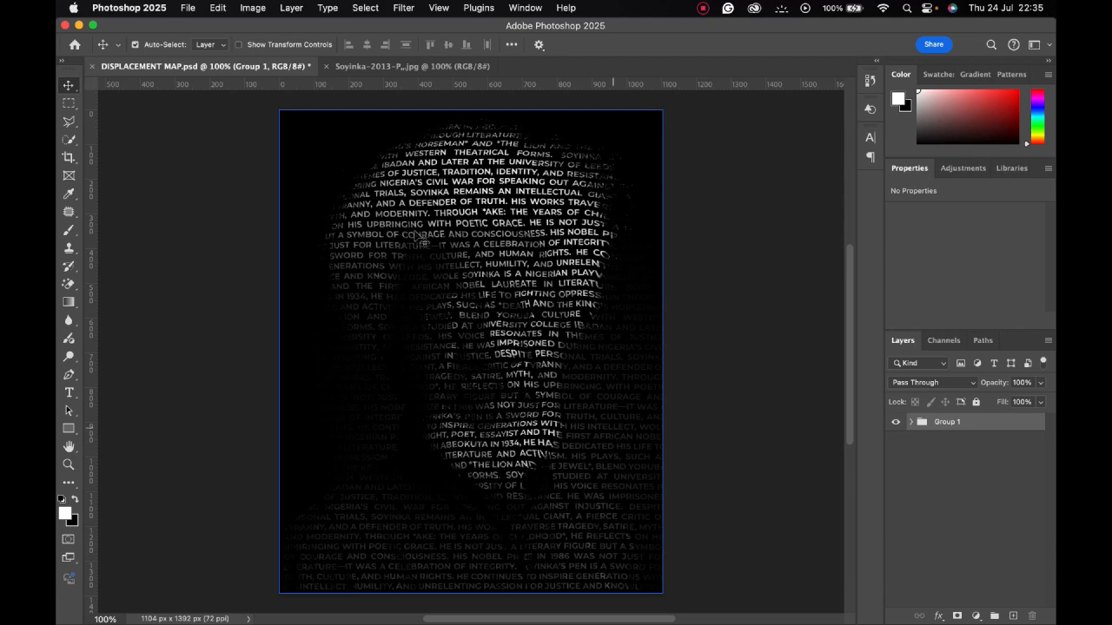
{"action": "left_click", "coordinate": [424, 67]}
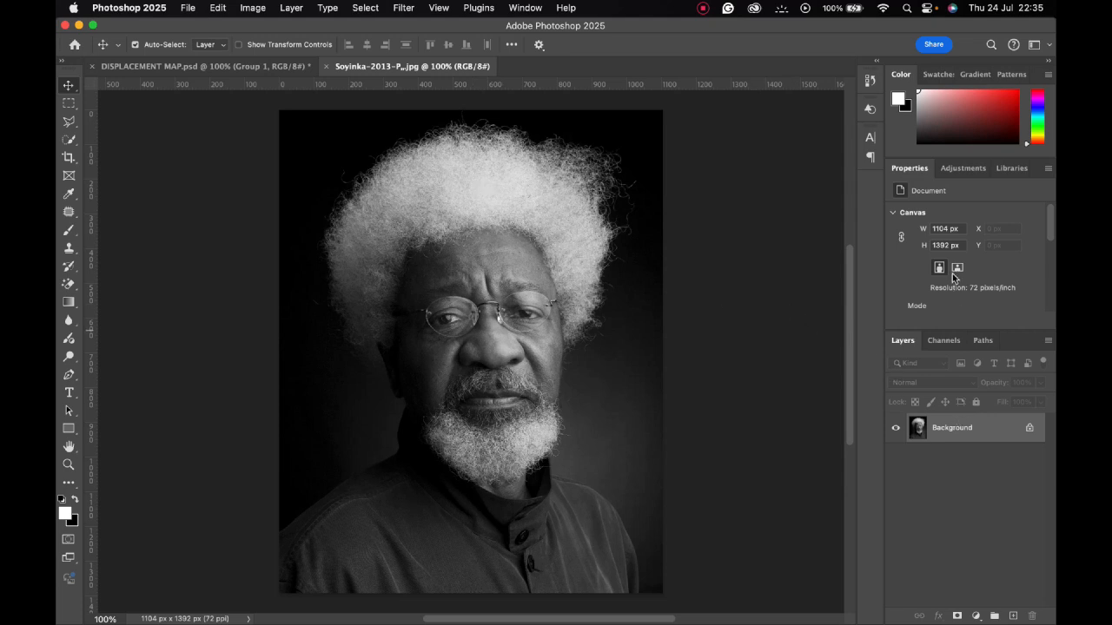
{"action": "left_click", "coordinate": [968, 170]}
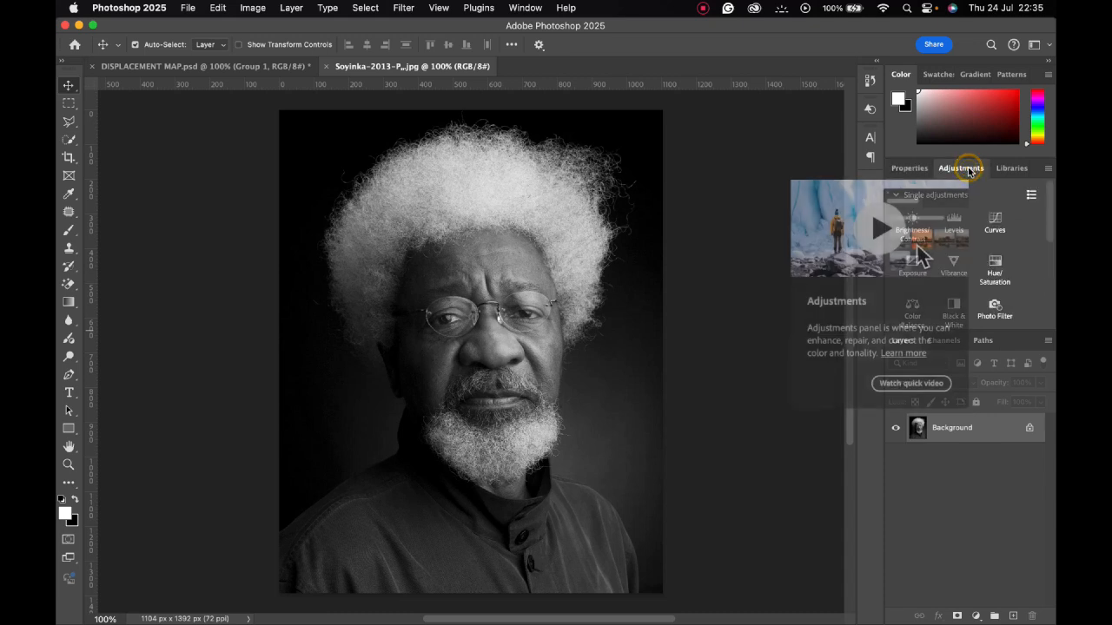
{"action": "left_click", "coordinate": [1022, 237]}
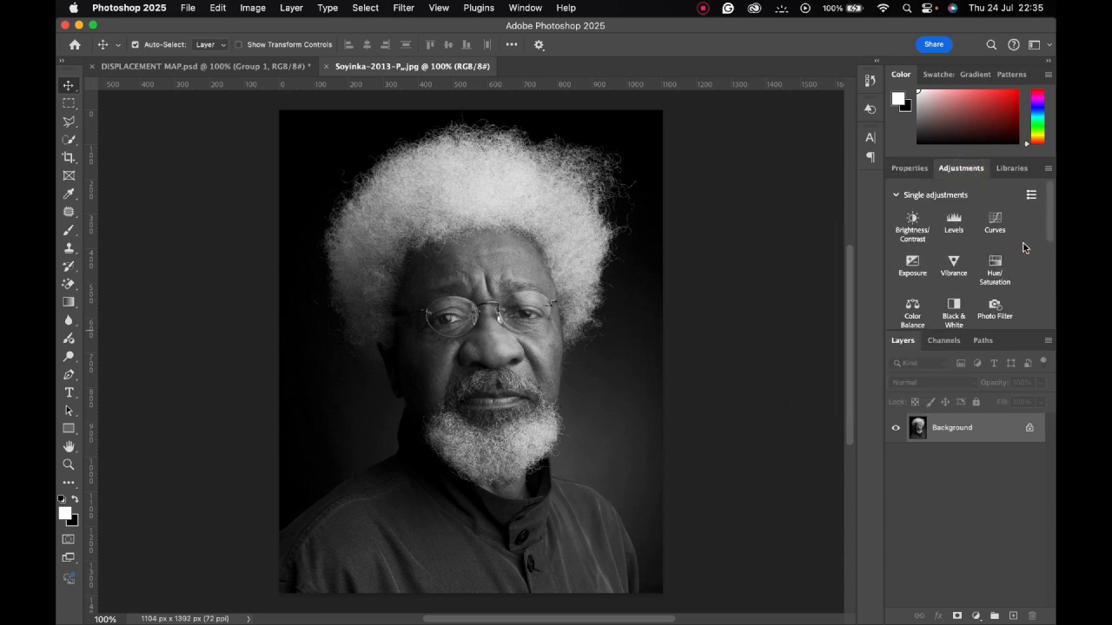
{"action": "scroll", "coordinate": [999, 242], "scroll_direction": "down", "scroll_amount": 2}
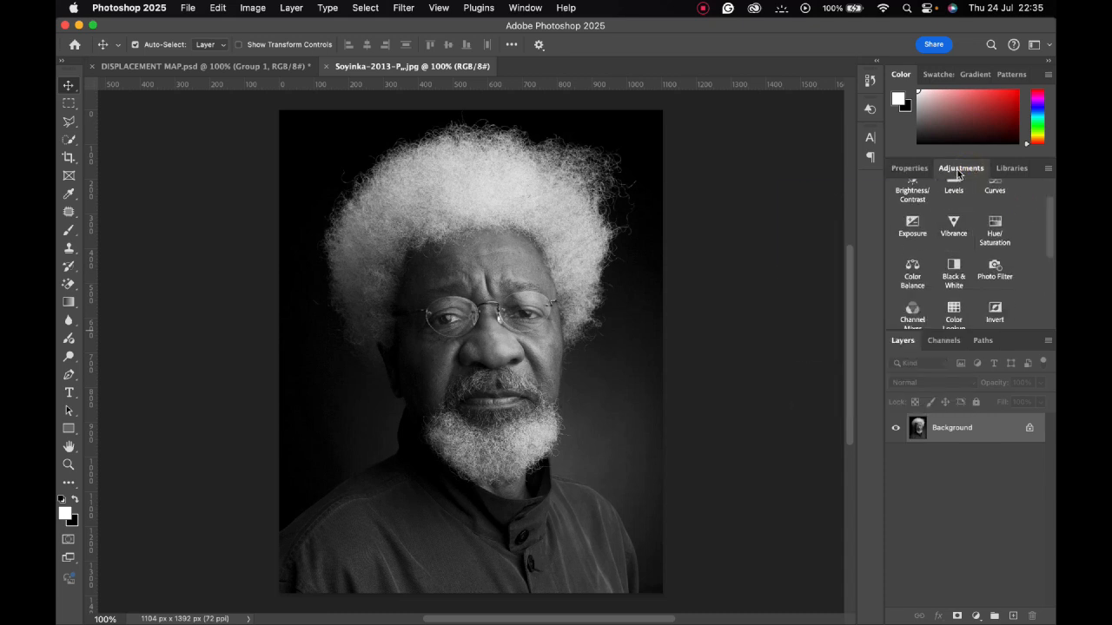
{"action": "left_click", "coordinate": [954, 274]}
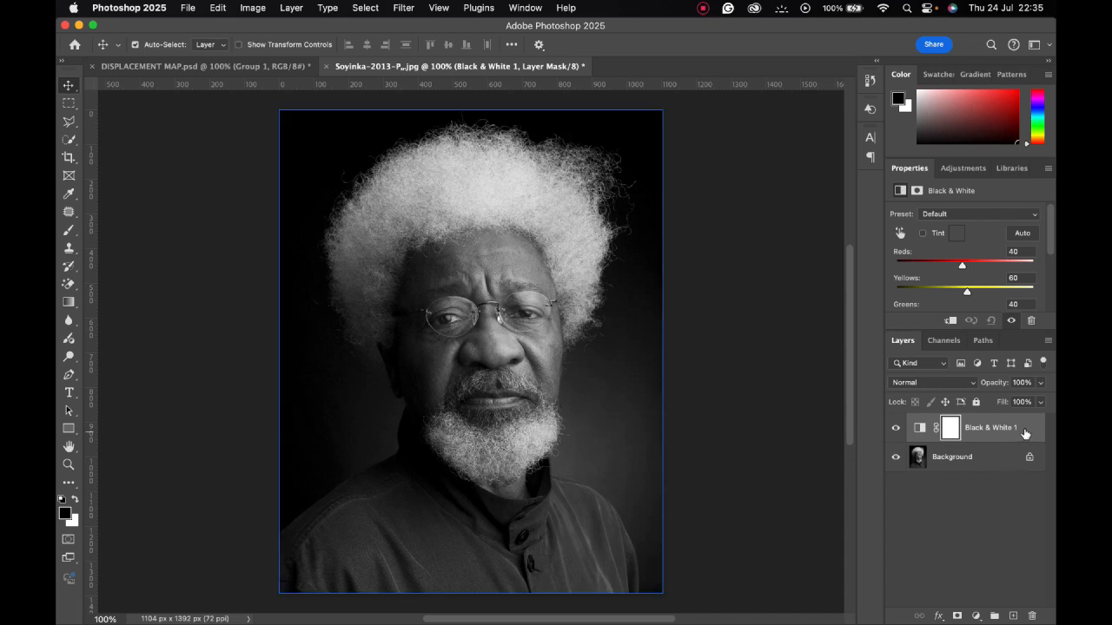
{"action": "left_click_drag", "start_coordinate": [1025, 432], "coordinate": [1034, 613]}
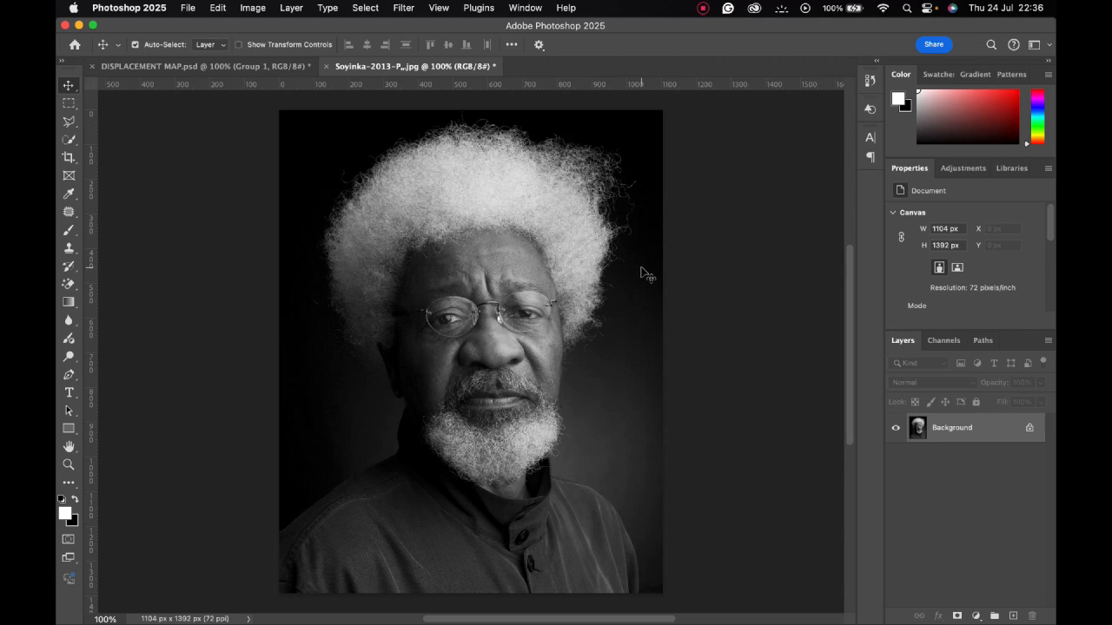
- Add a Brightness/Contrast adjustment layer with brightness -7 and contrast 26, and check the portrait with and without it
{"action": "left_click", "coordinate": [964, 169]}
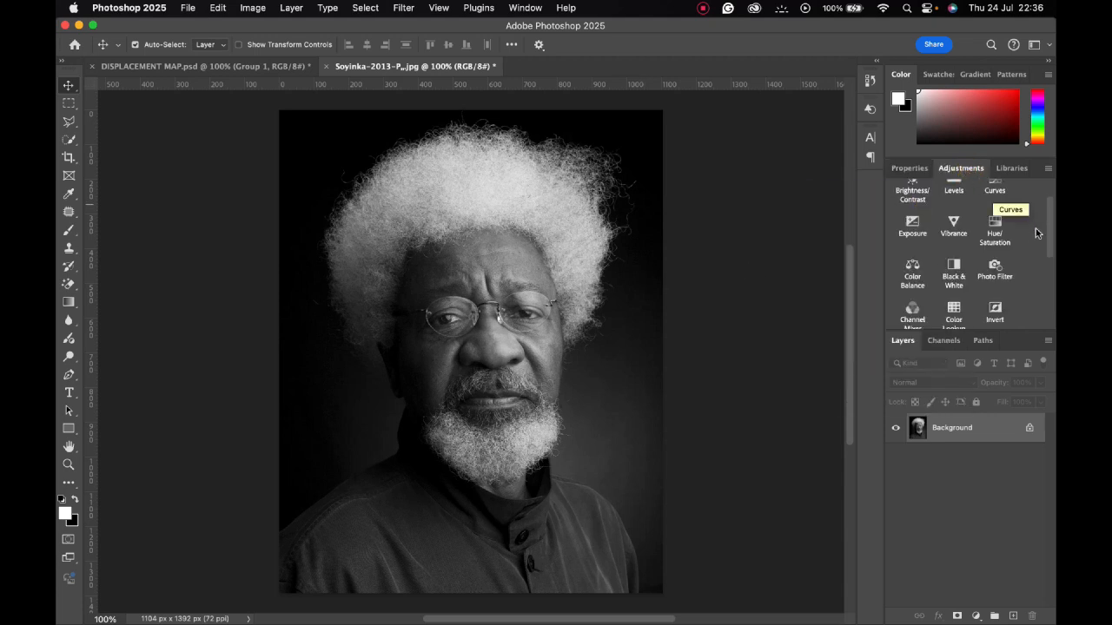
{"action": "left_click", "coordinate": [908, 191]}
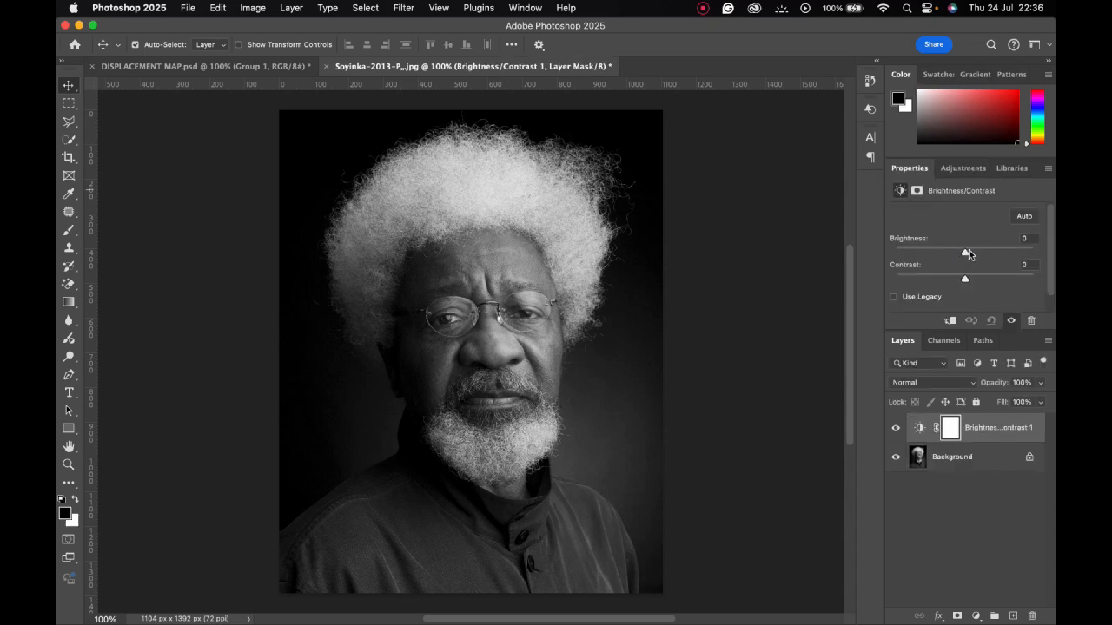
{"action": "left_click_drag", "start_coordinate": [963, 250], "coordinate": [1053, 258]}
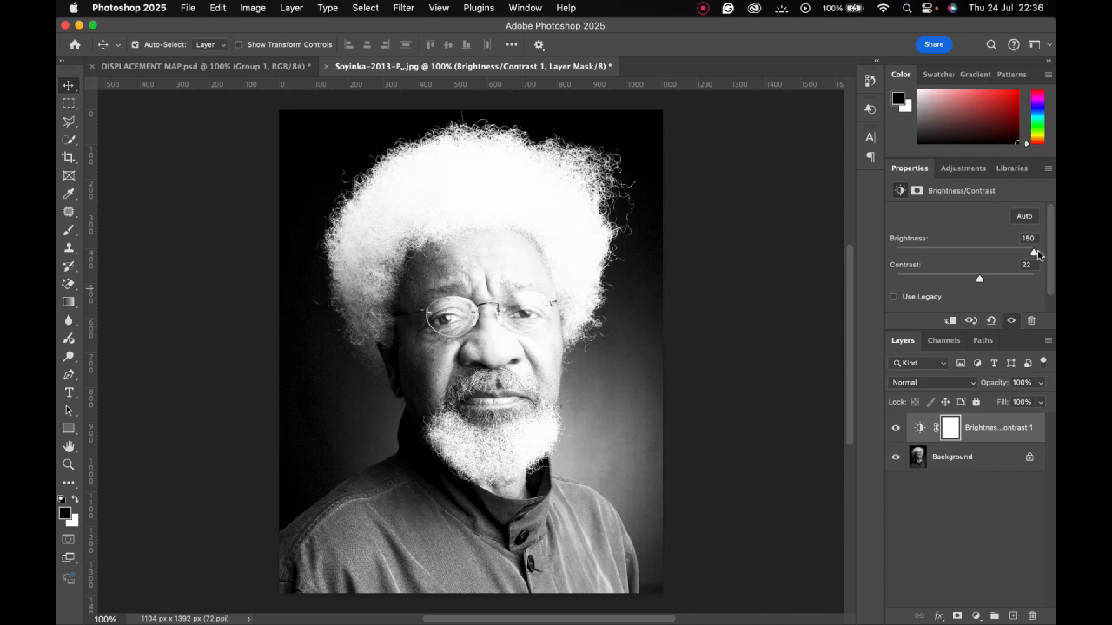
{"action": "left_click_drag", "start_coordinate": [1034, 251], "coordinate": [962, 252]}
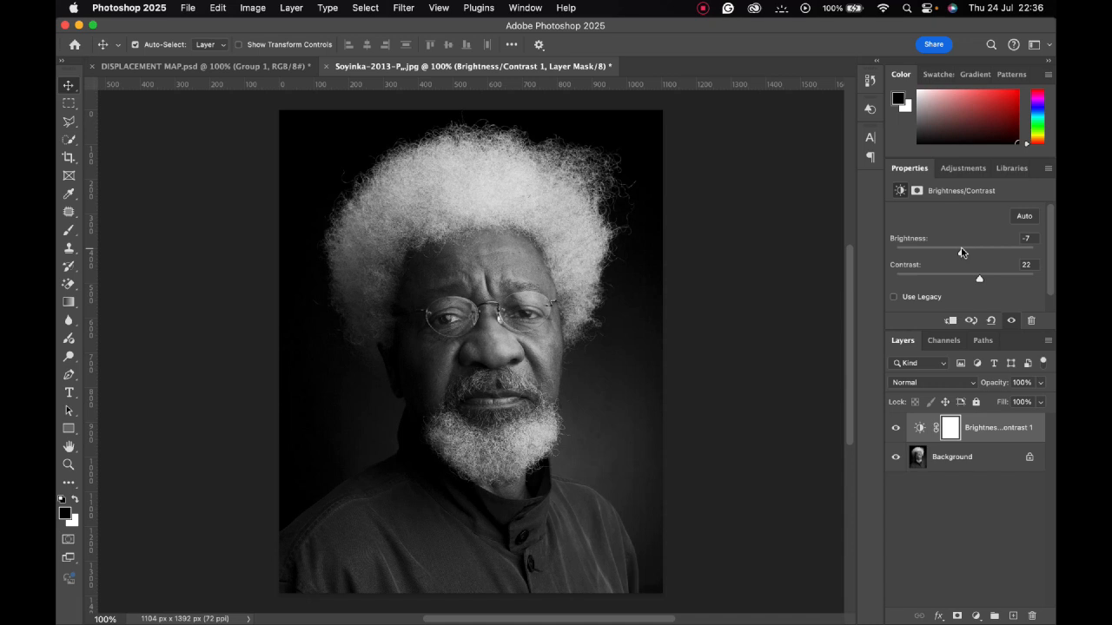
{"action": "left_click_drag", "start_coordinate": [978, 278], "coordinate": [984, 282]}
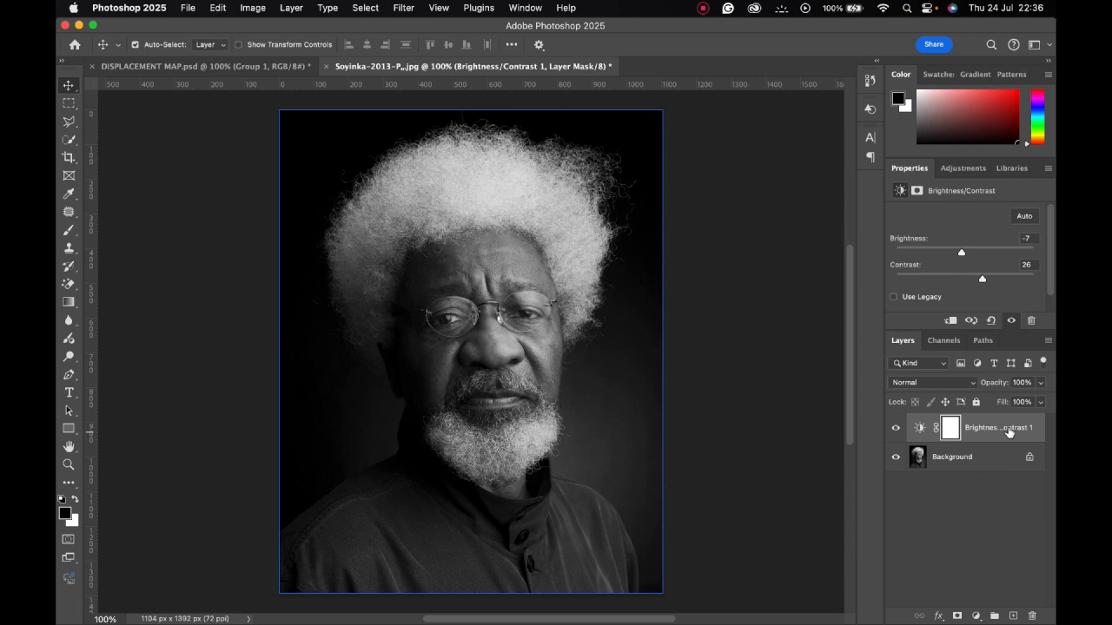
{"action": "left_click", "coordinate": [896, 433]}
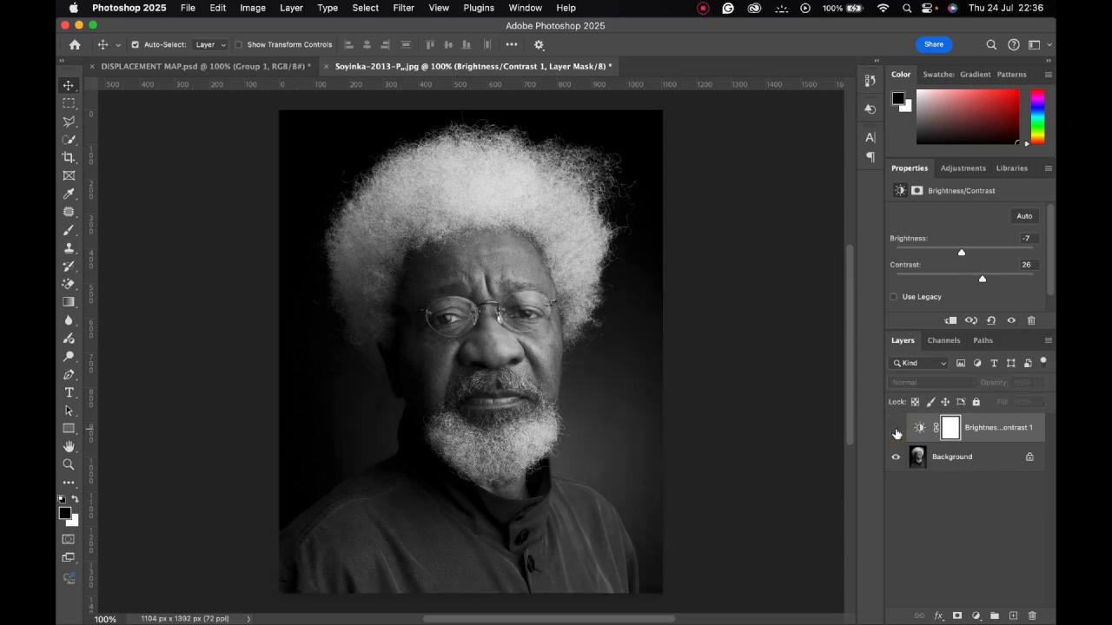
{"action": "left_click", "coordinate": [895, 432]}
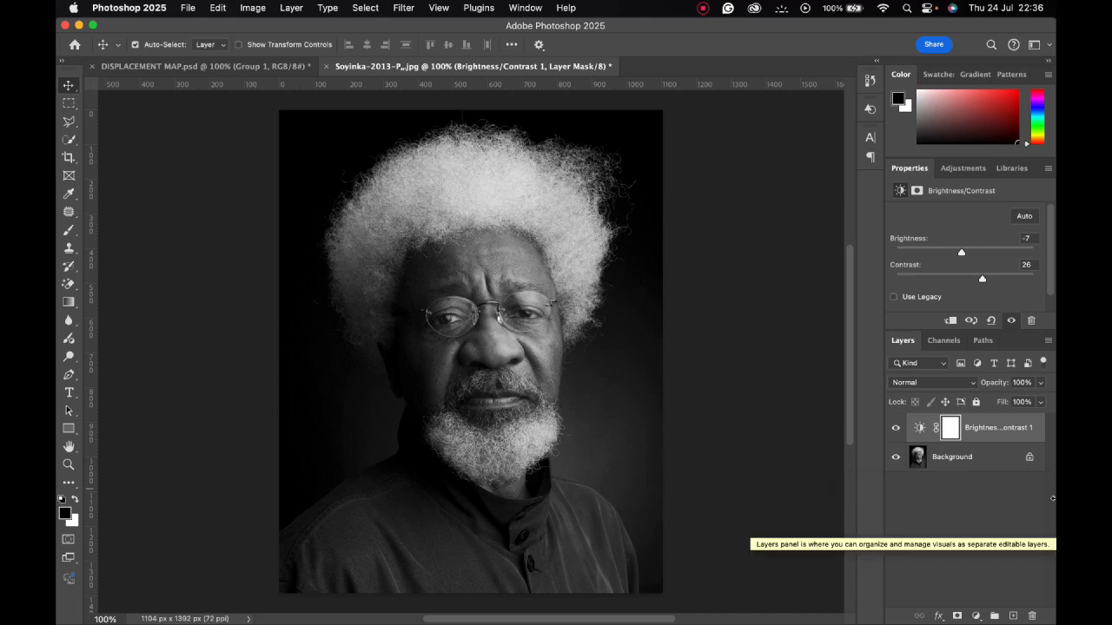
- Apply a Gaussian Blur with a 10-pixel radius to the Background layer
{"action": "left_click", "coordinate": [972, 465]}
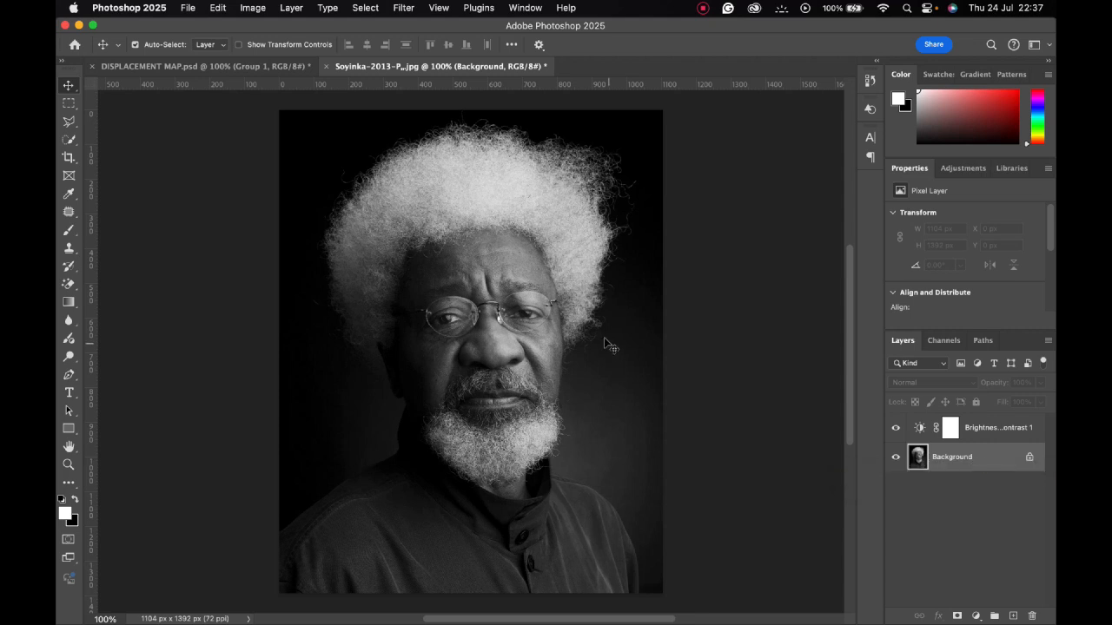
{"action": "left_click", "coordinate": [401, 9]}
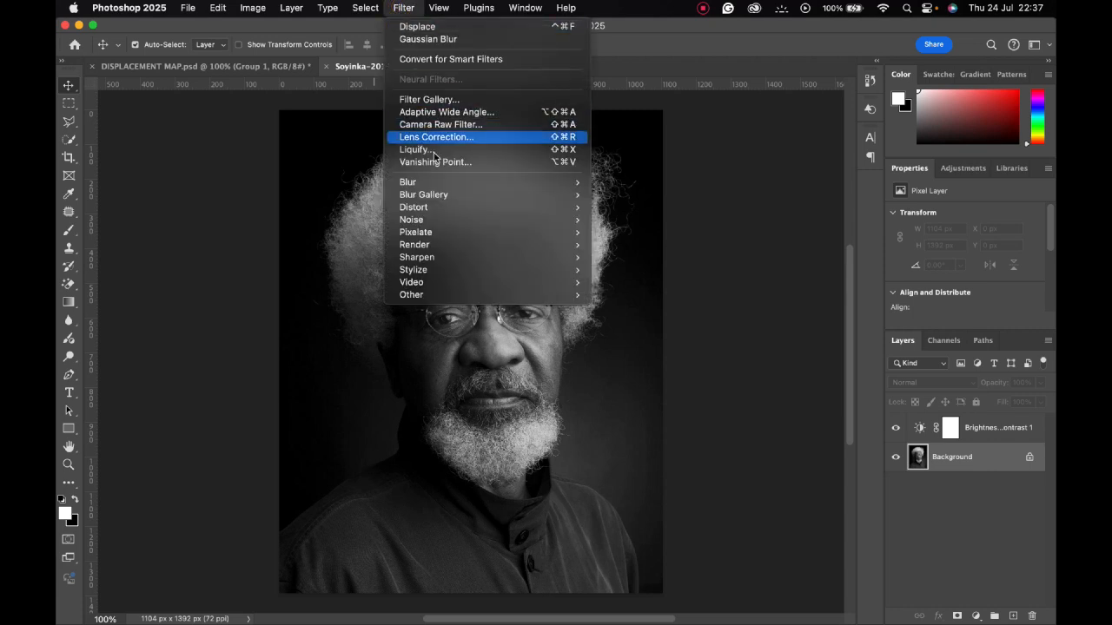
{"action": "mouse_move", "coordinate": [453, 185]}
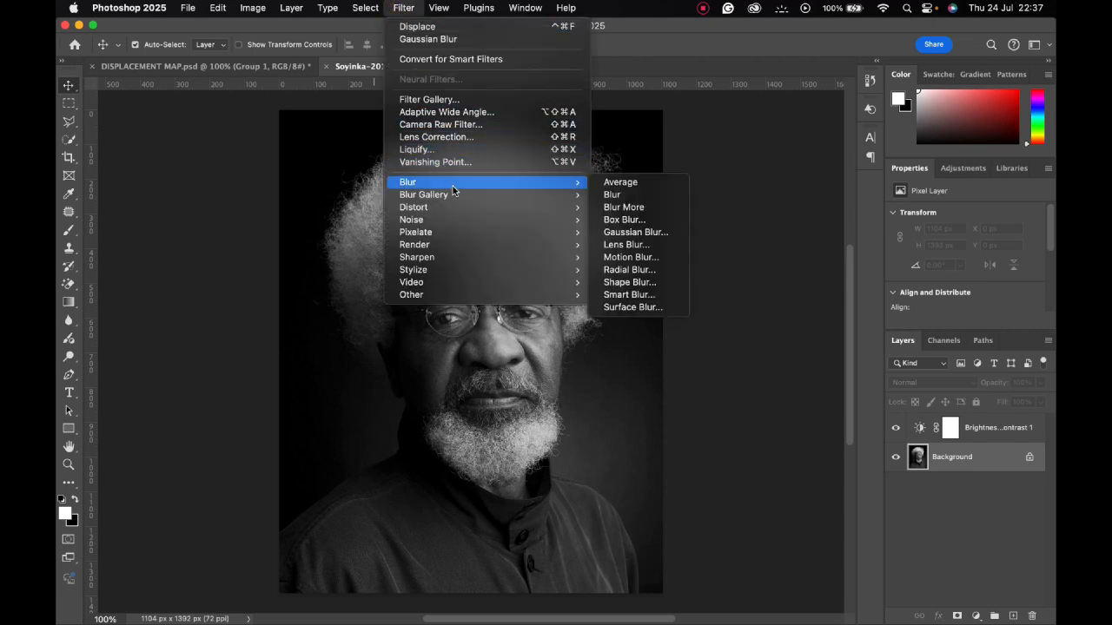
{"action": "left_click", "coordinate": [638, 235]}
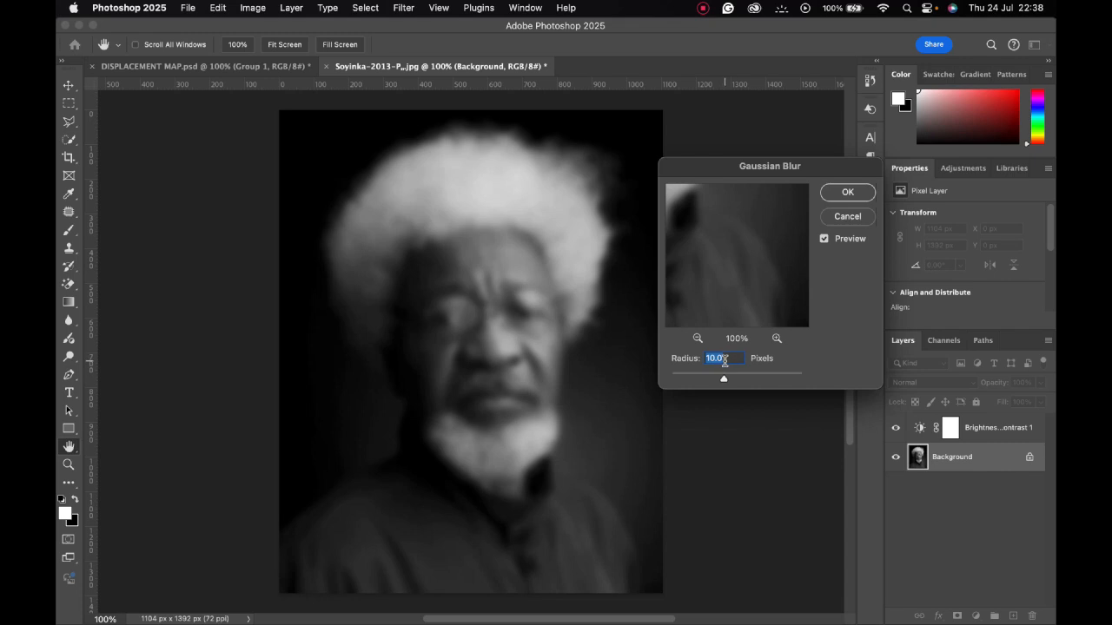
{"action": "left_click_drag", "start_coordinate": [725, 380], "coordinate": [781, 380]}
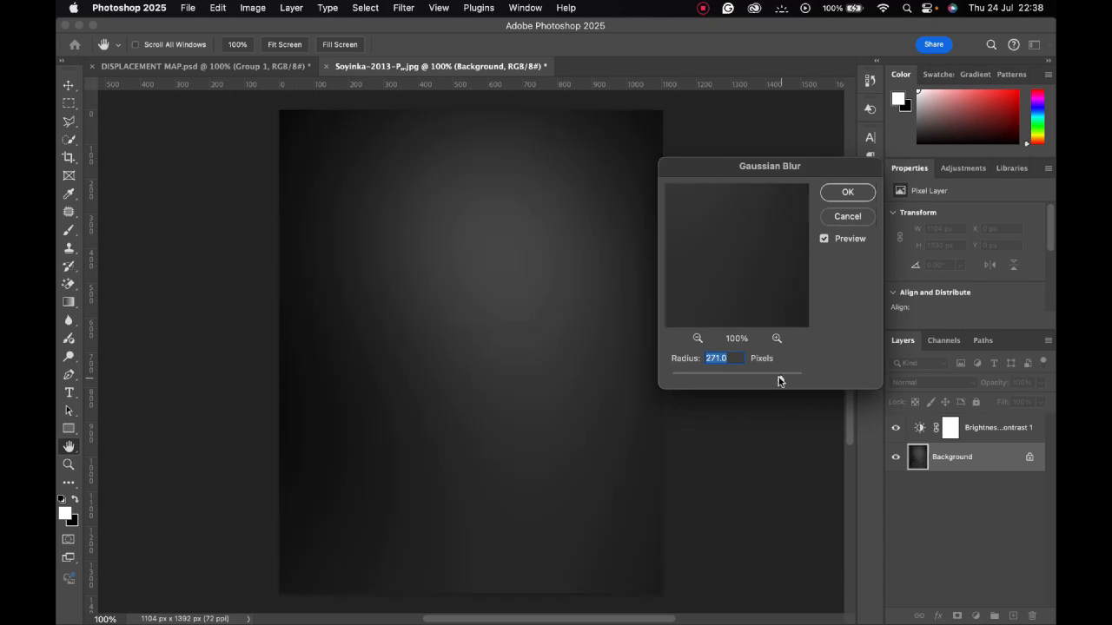
{"action": "type", "text": "10"}
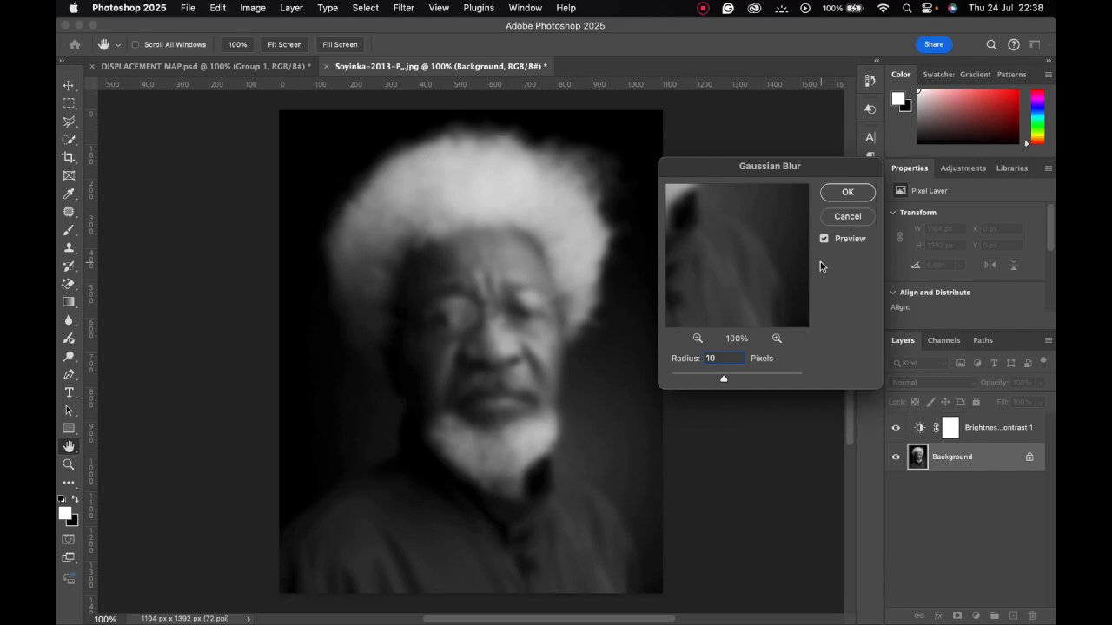
{"action": "left_click", "coordinate": [839, 195]}
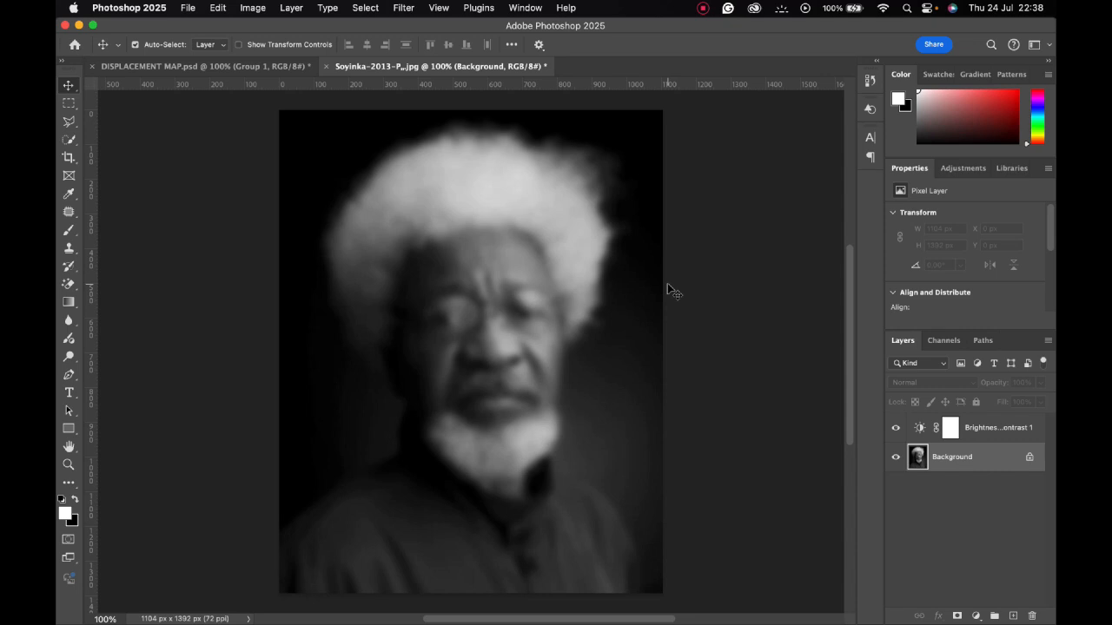
- Save the blurred portrait as Map.psd in Photoshop format in the untitled folder
{"action": "left_click", "coordinate": [188, 8]}
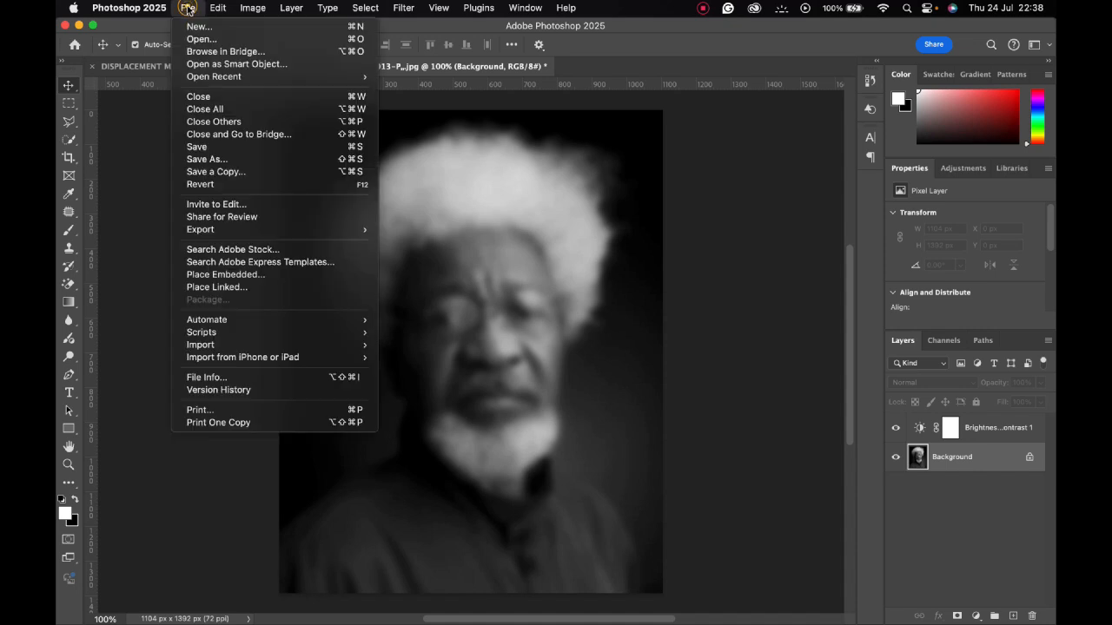
{"action": "left_click", "coordinate": [236, 160]}
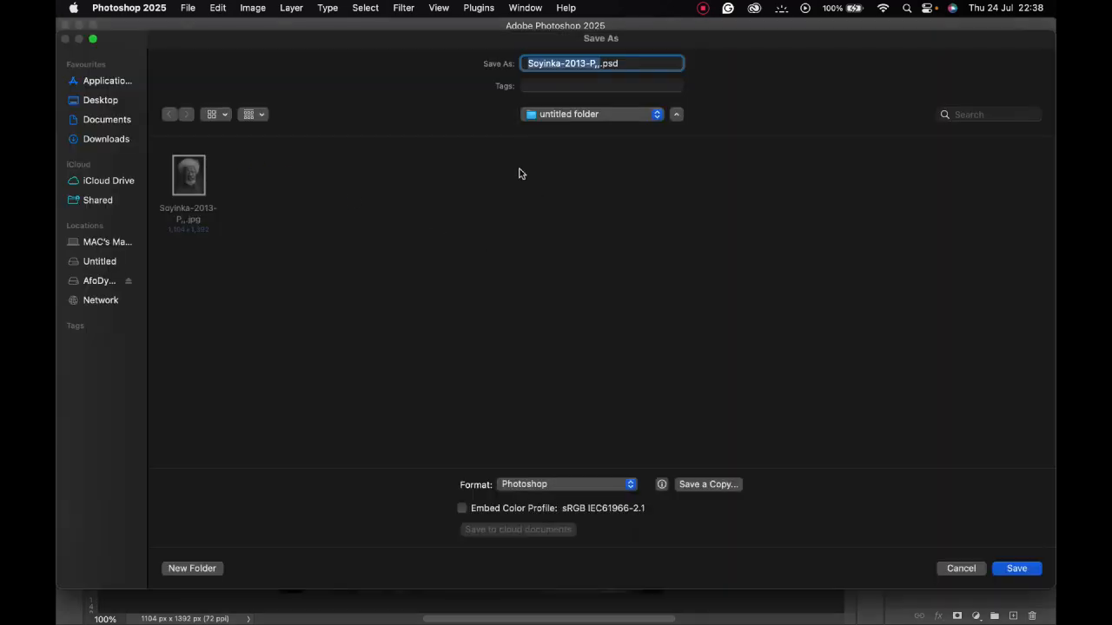
{"action": "type", "text": "Map"}
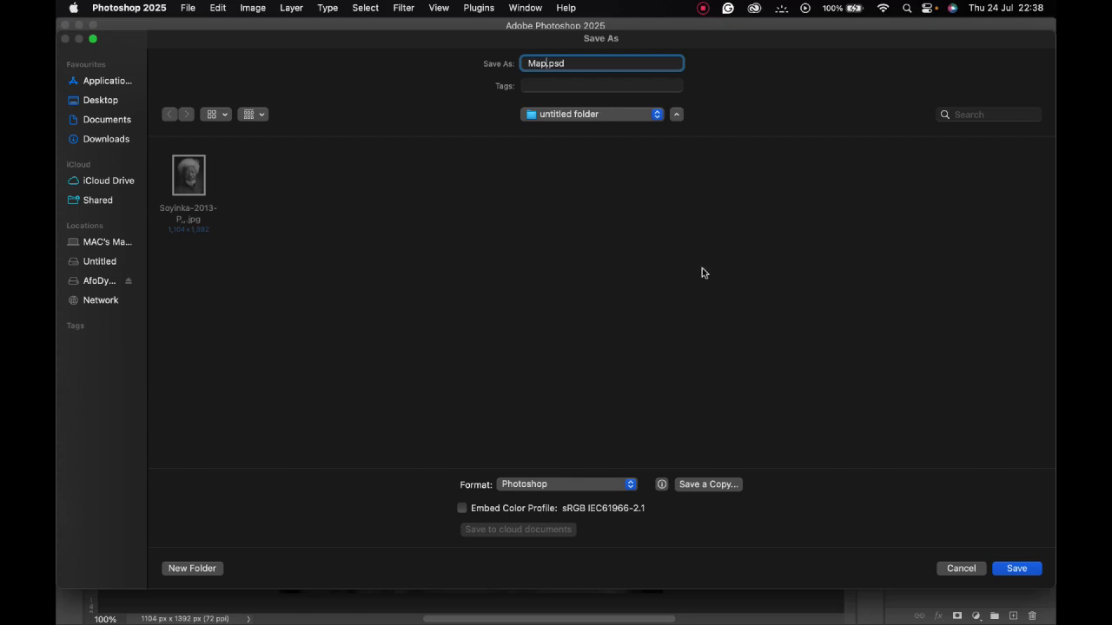
{"action": "left_click", "coordinate": [1014, 570]}
{"action": "left_click", "coordinate": [722, 278]}
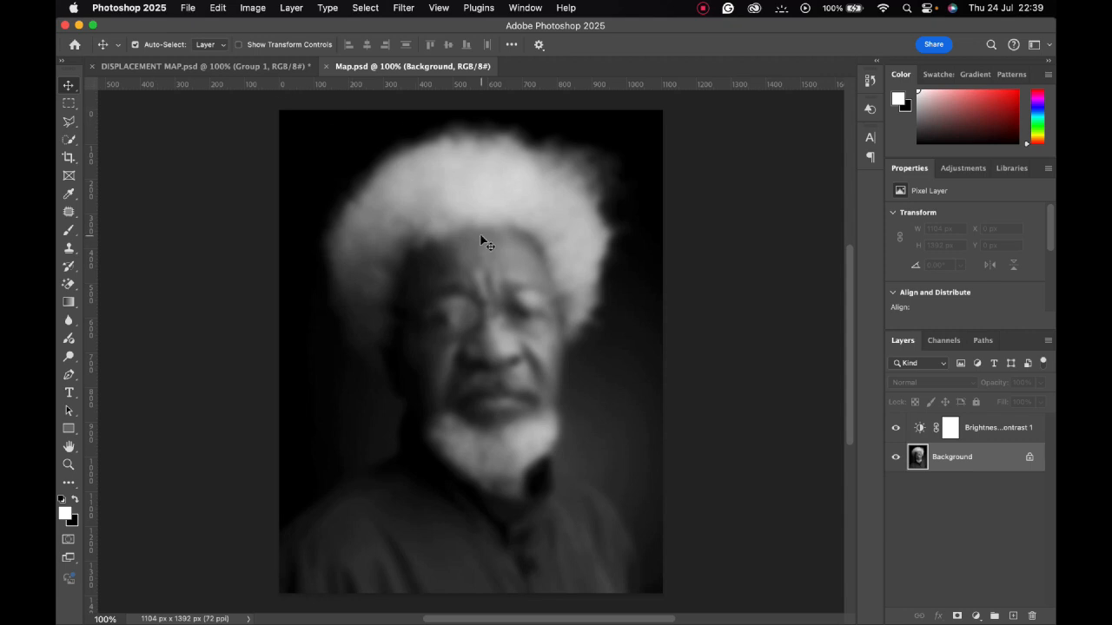
- Undo the Gaussian Blur on the portrait and compare the sharp photo with the finished text portrait
{"action": "left_click", "coordinate": [189, 9]}
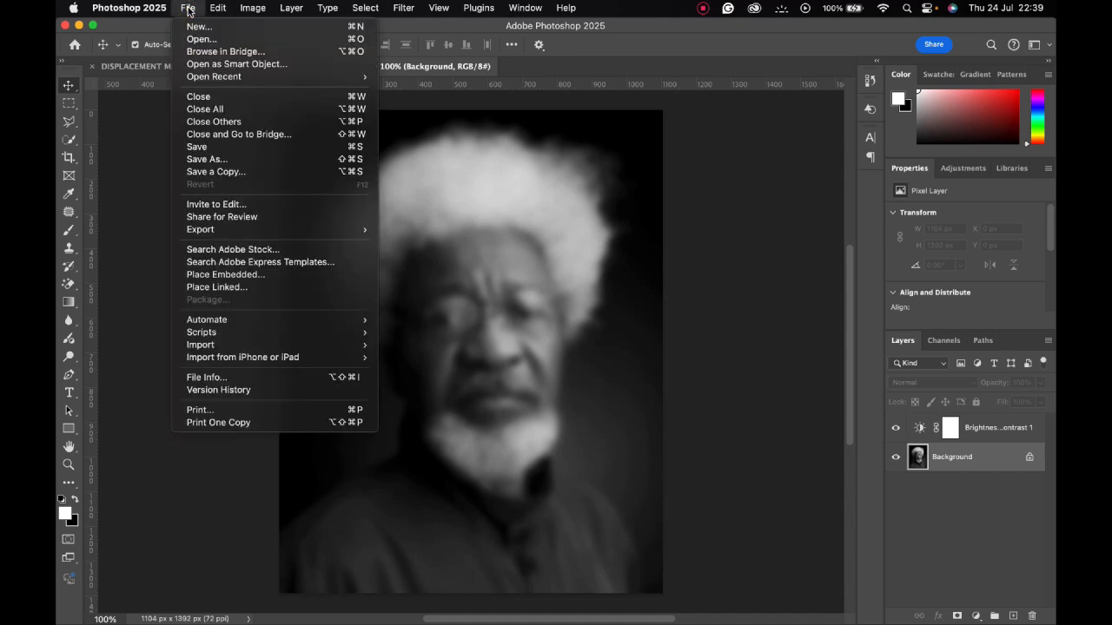
{"action": "mouse_move", "coordinate": [218, 8]}
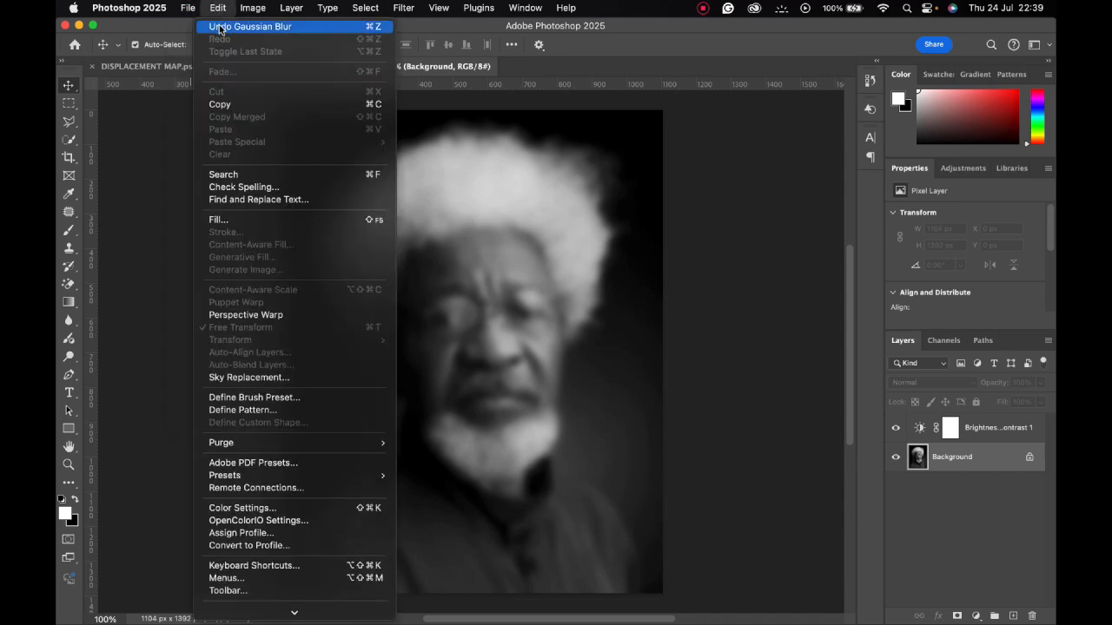
{"action": "left_click", "coordinate": [234, 27]}
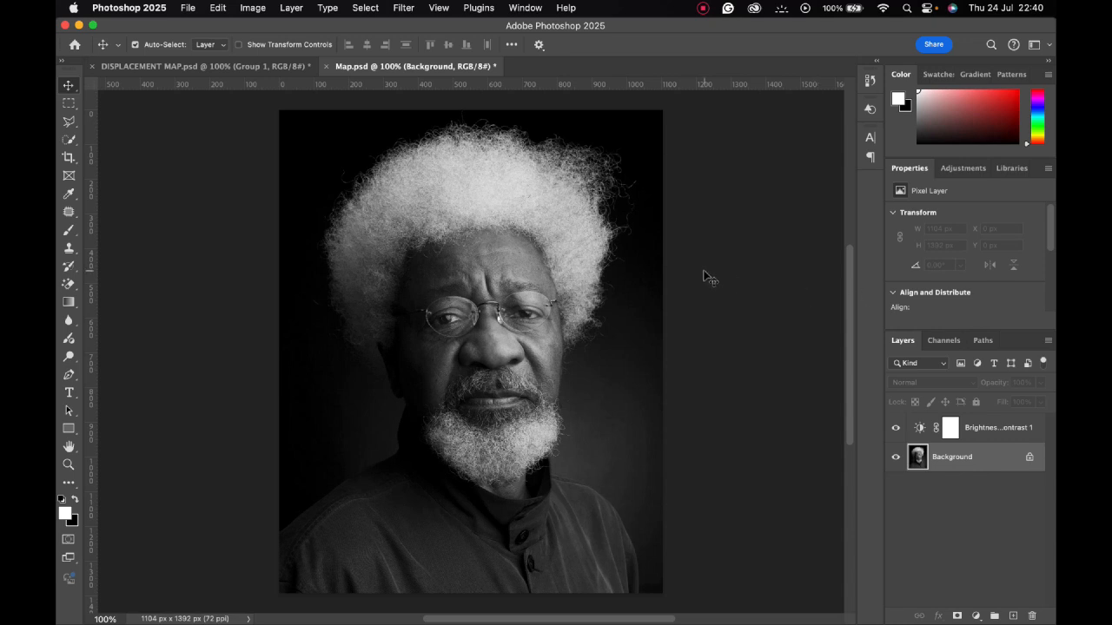
{"action": "left_click", "coordinate": [245, 67]}
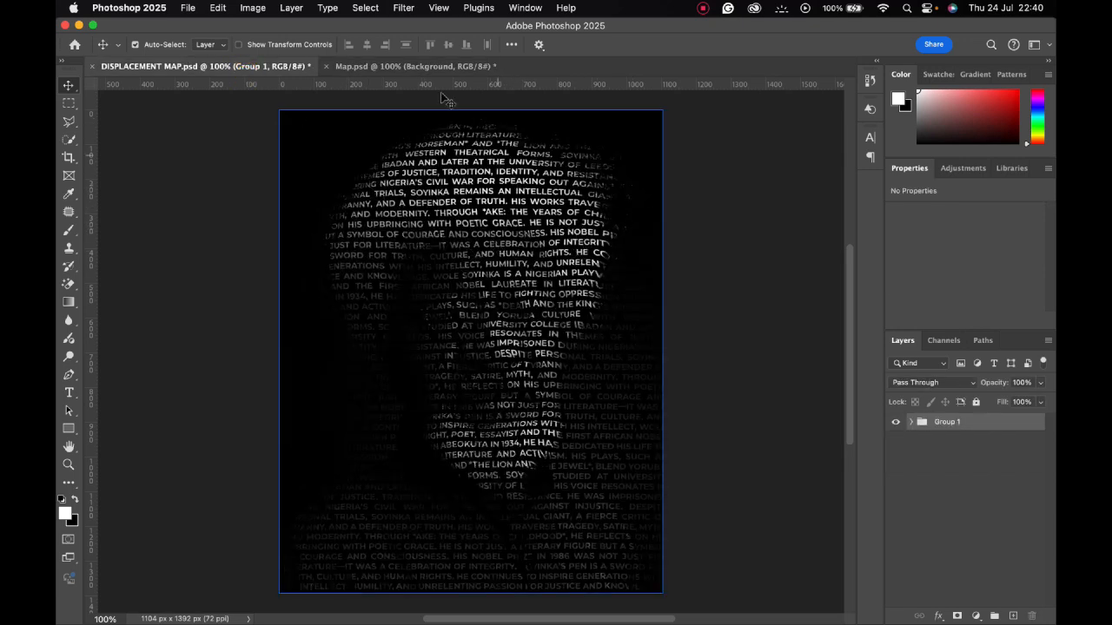
{"action": "left_click", "coordinate": [434, 67]}
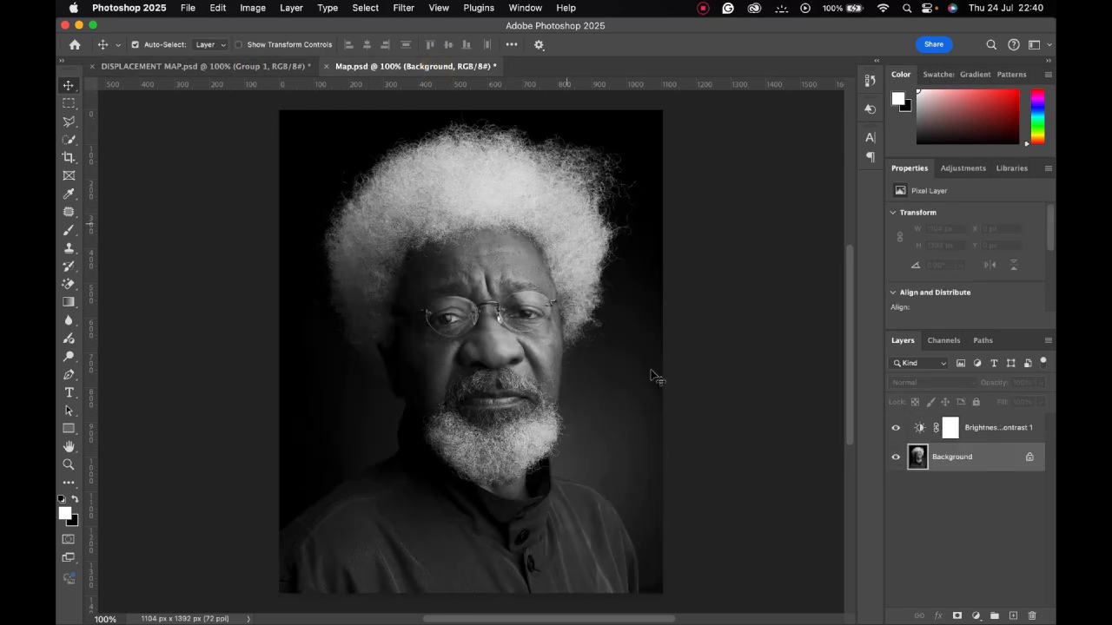
- Switch to Notes, copy the entire Wole Soyinka biography, and return to the portrait in Photoshop
{"action": "mouse_move", "coordinate": [706, 622]}
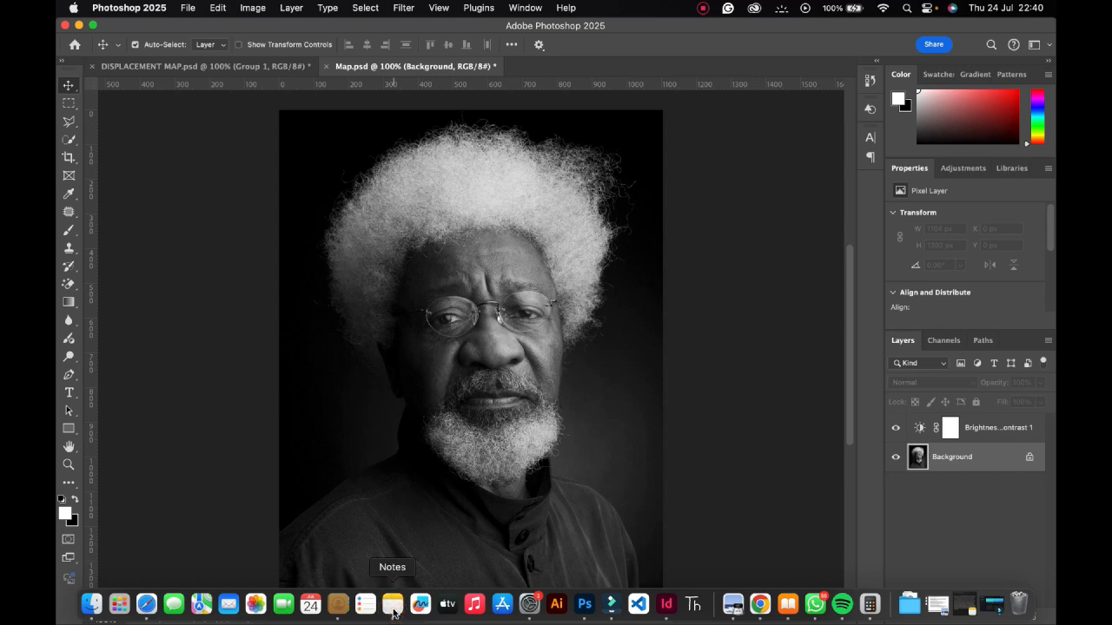
{"action": "left_click", "coordinate": [392, 613]}
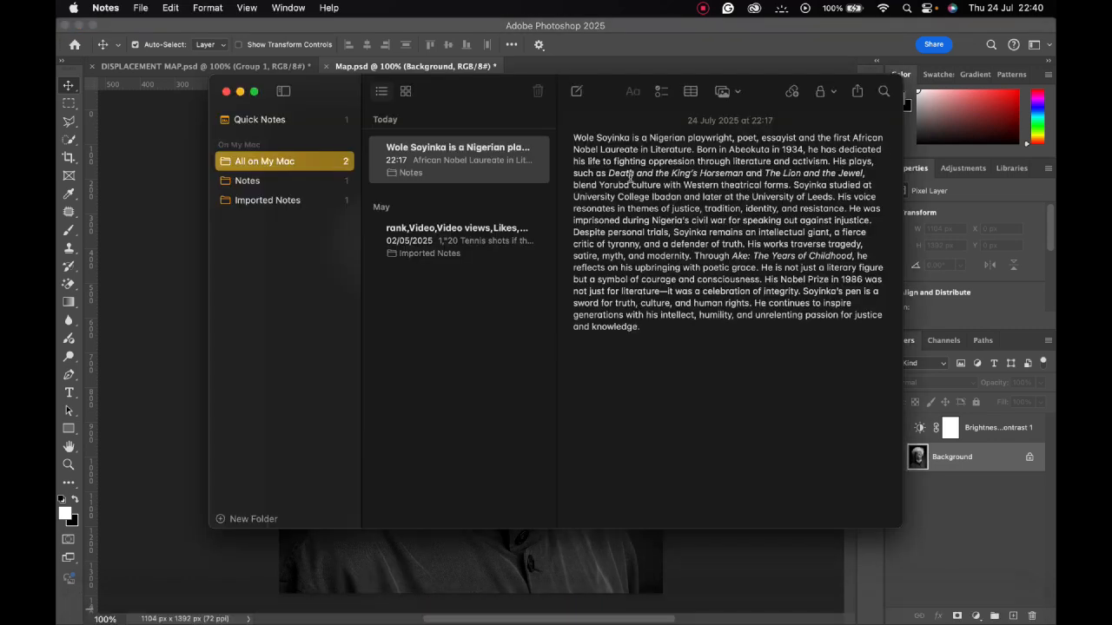
{"action": "left_click_drag", "start_coordinate": [645, 329], "coordinate": [550, 104]}
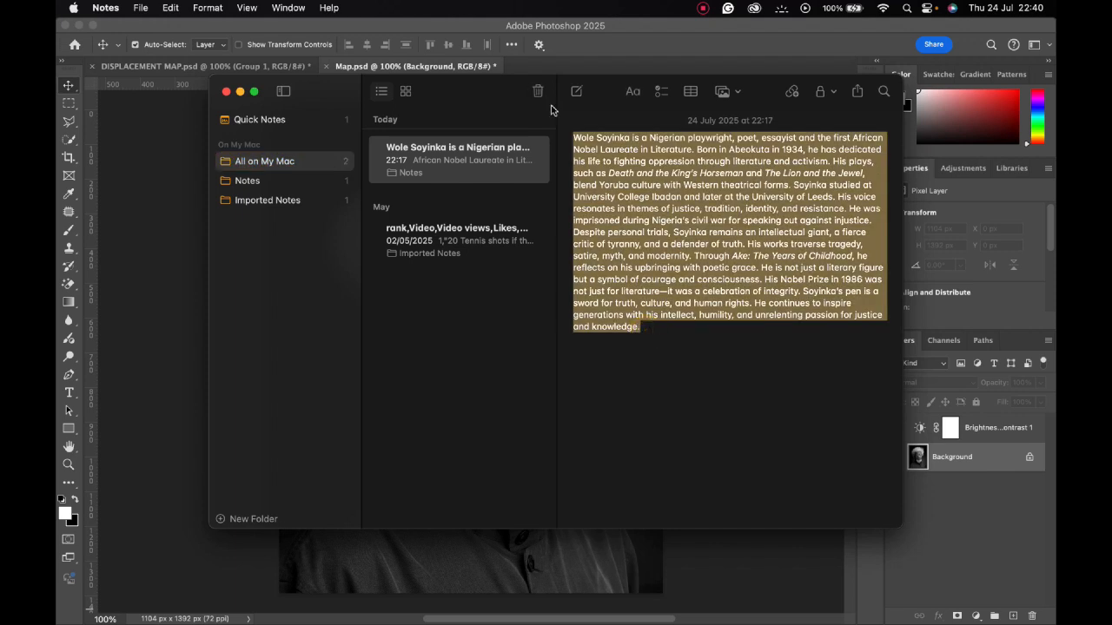
{"action": "left_click", "coordinate": [193, 146]}
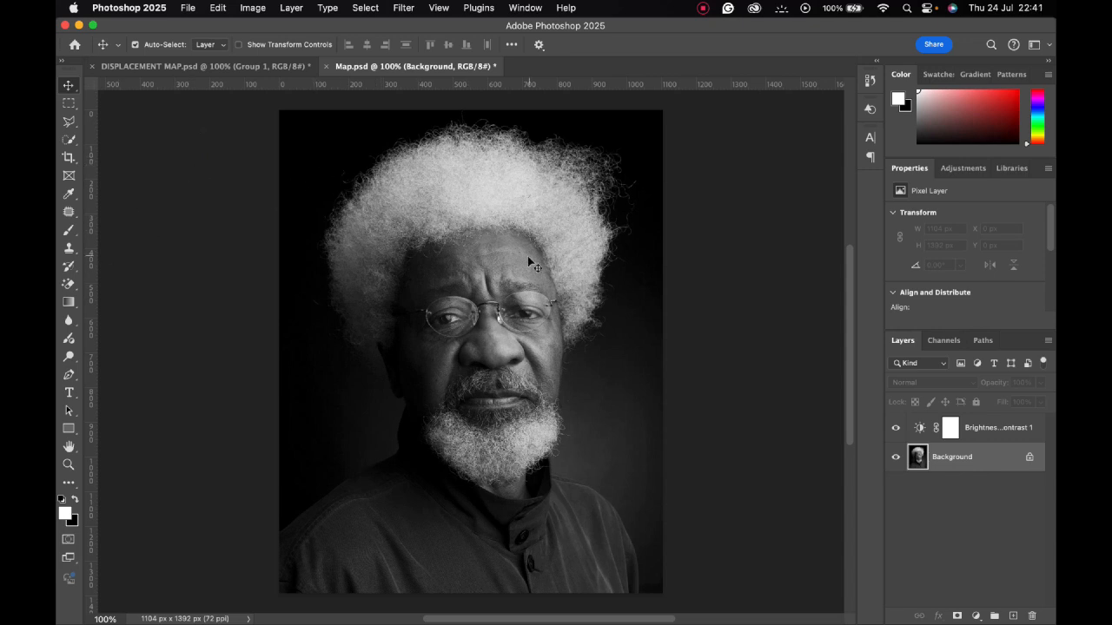
- Create a paragraph text box over the portrait and fit its edges to the whole canvas
{"action": "left_click", "coordinate": [71, 393]}
{"action": "left_click_drag", "start_coordinate": [274, 109], "coordinate": [660, 596]}
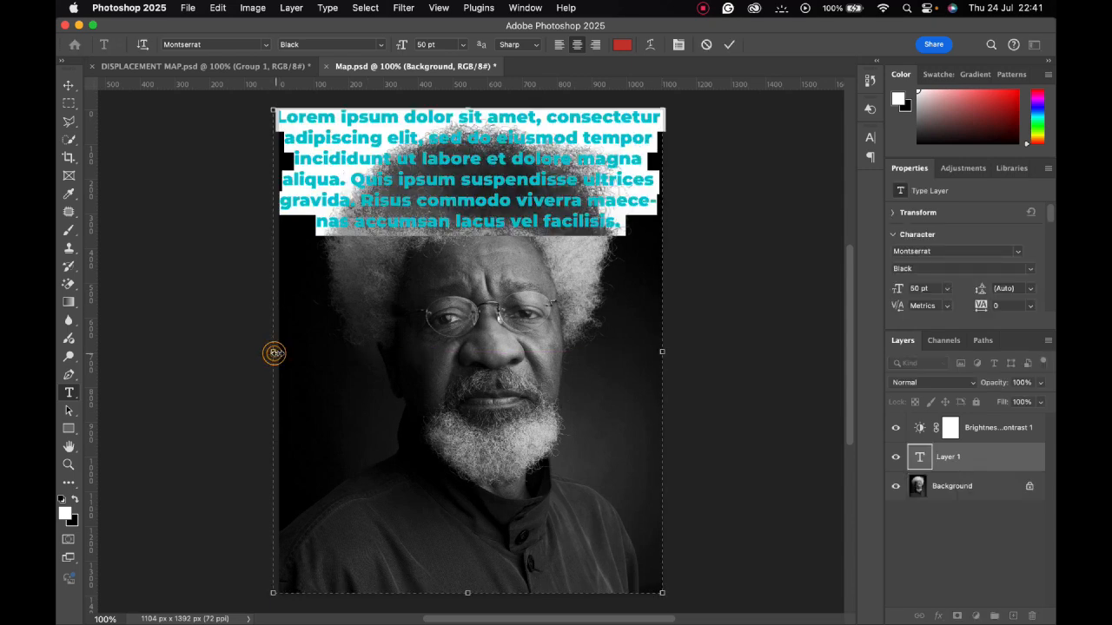
{"action": "left_click_drag", "start_coordinate": [273, 353], "coordinate": [279, 351]}
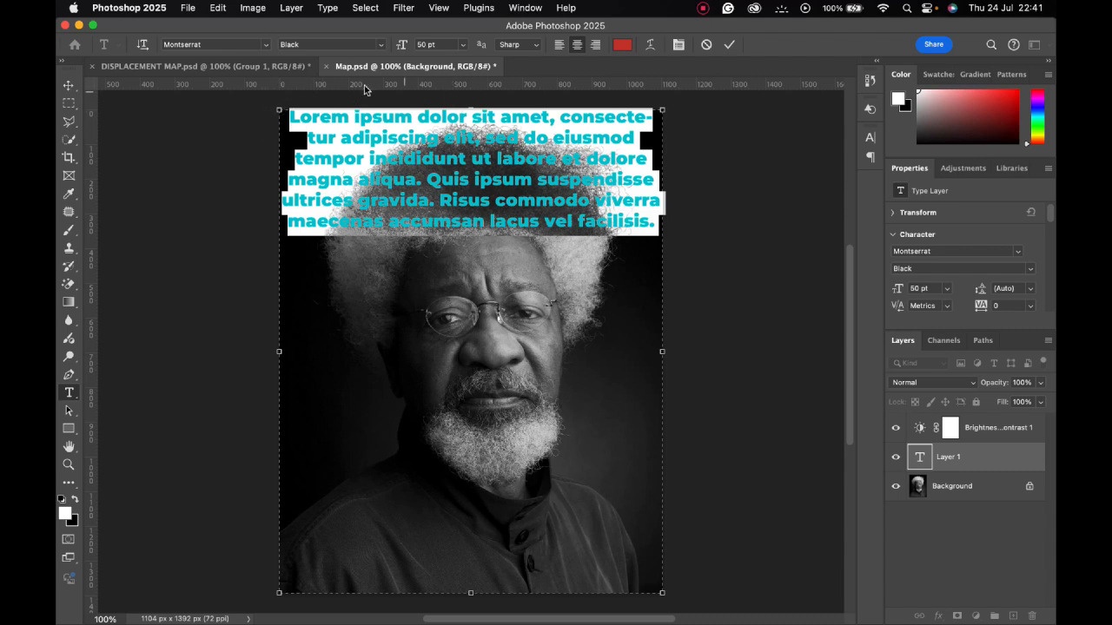
{"action": "scroll", "coordinate": [347, 94], "scroll_direction": "right", "scroll_amount": 2}
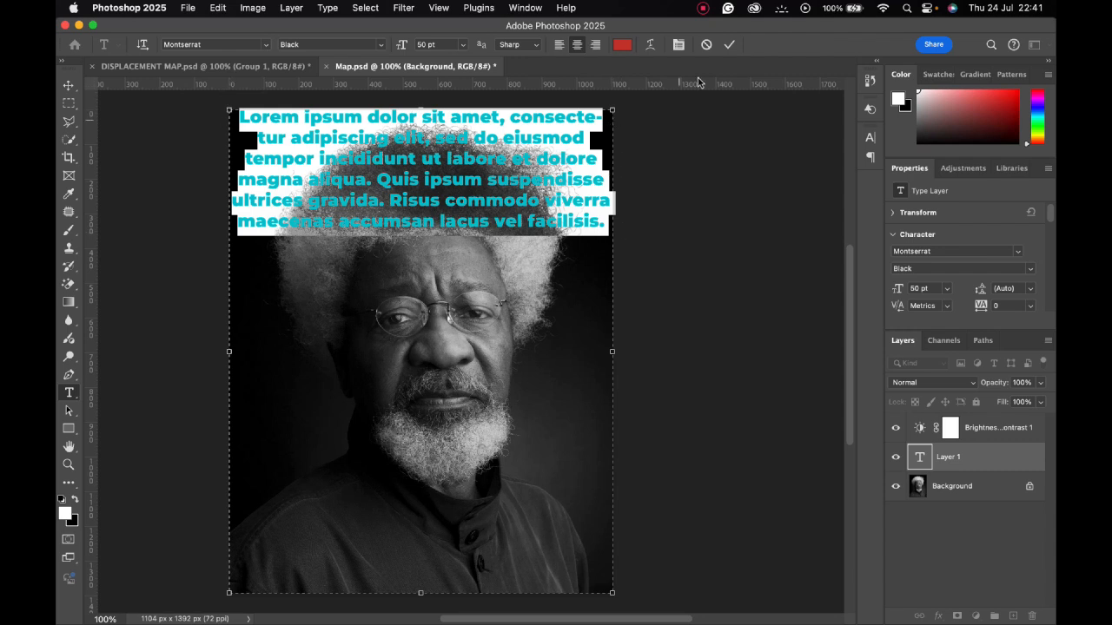
- Set the text box's paragraph alignment to Justify all and turn off Hyphenate
{"action": "left_click", "coordinate": [679, 45]}
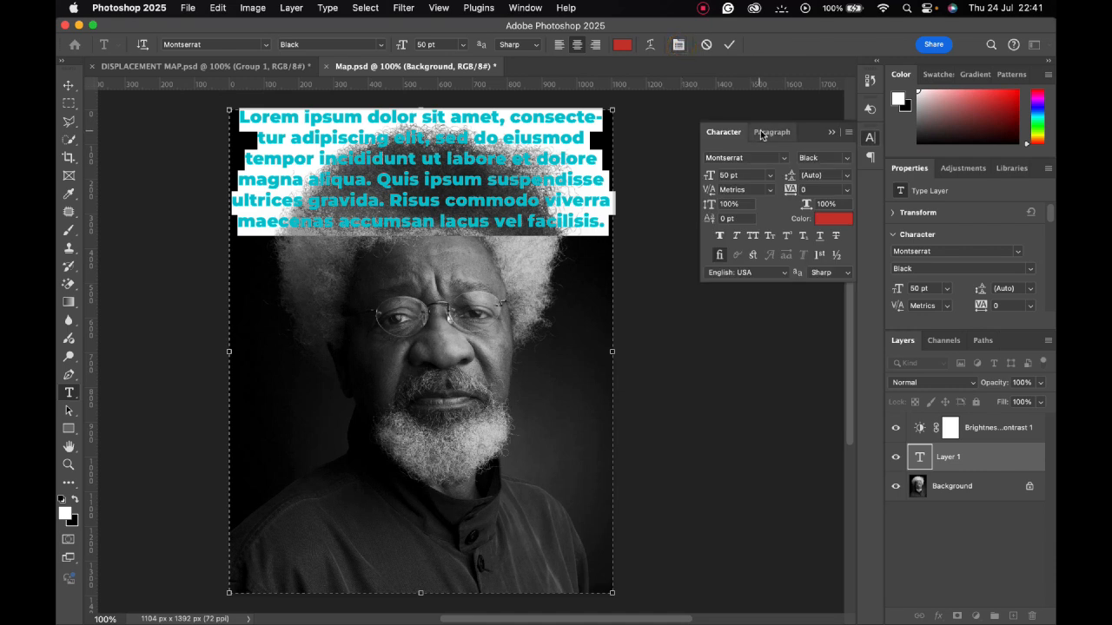
{"action": "left_click", "coordinate": [769, 132]}
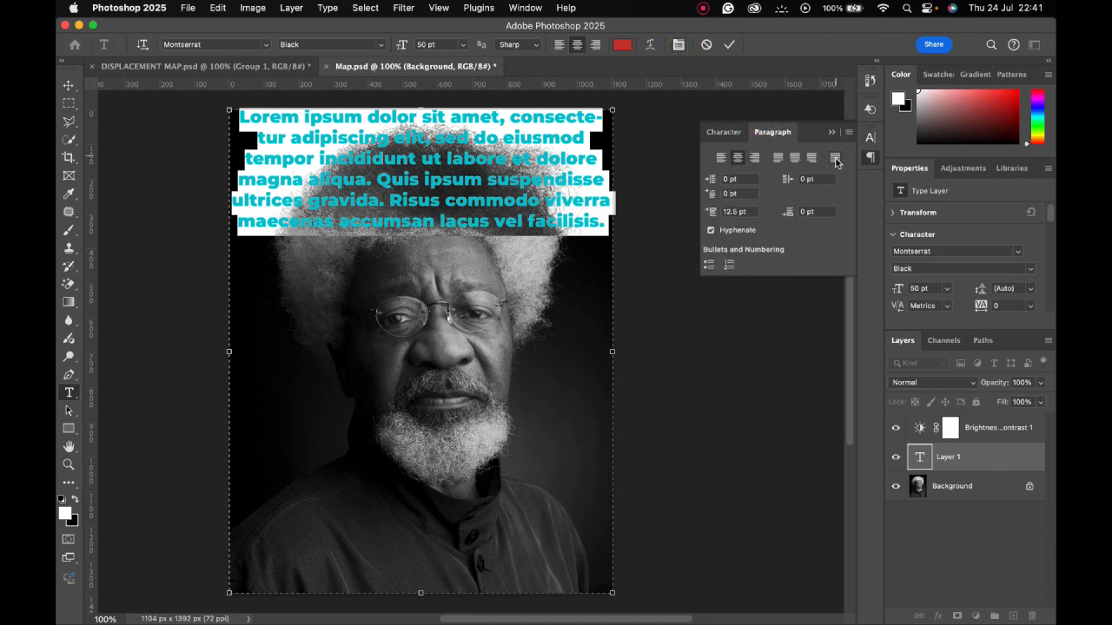
{"action": "left_click", "coordinate": [835, 159]}
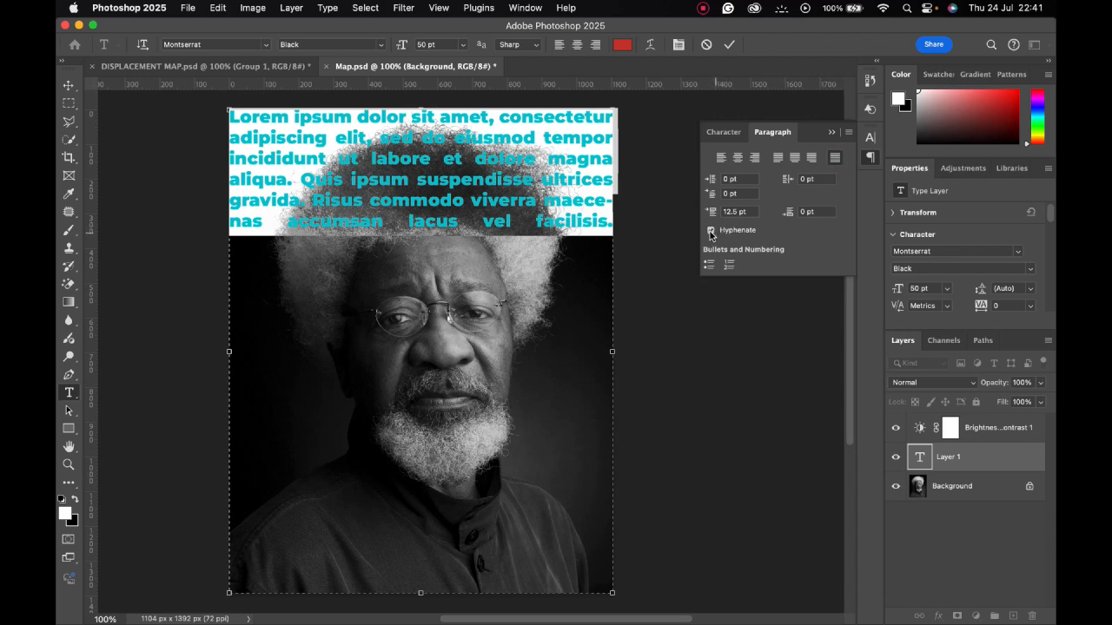
{"action": "left_click", "coordinate": [710, 231]}
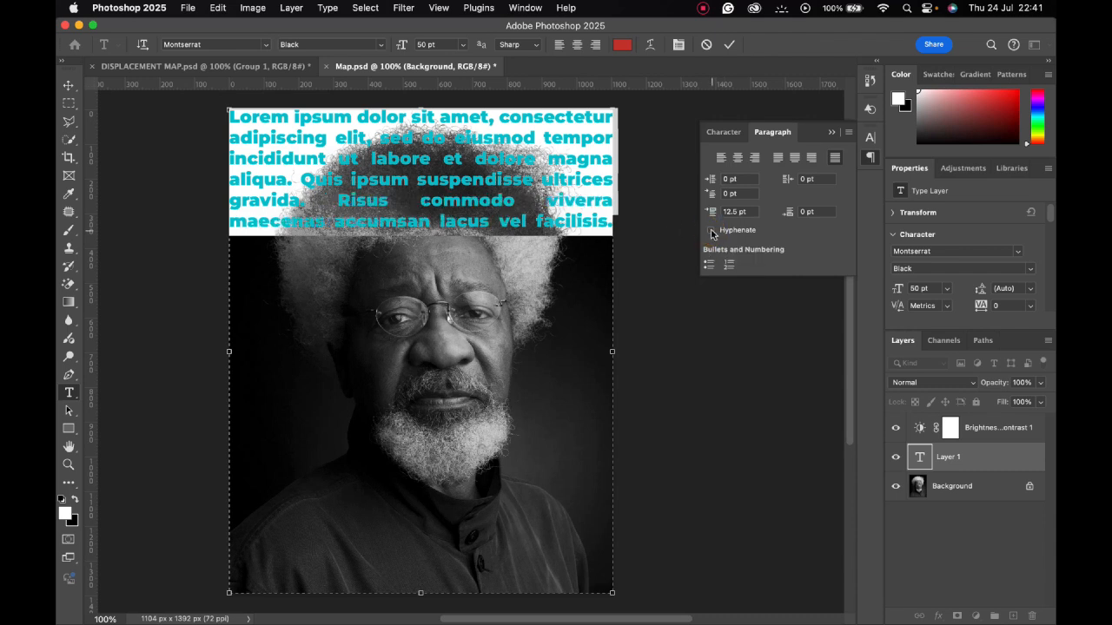
{"action": "left_click", "coordinate": [711, 230]}
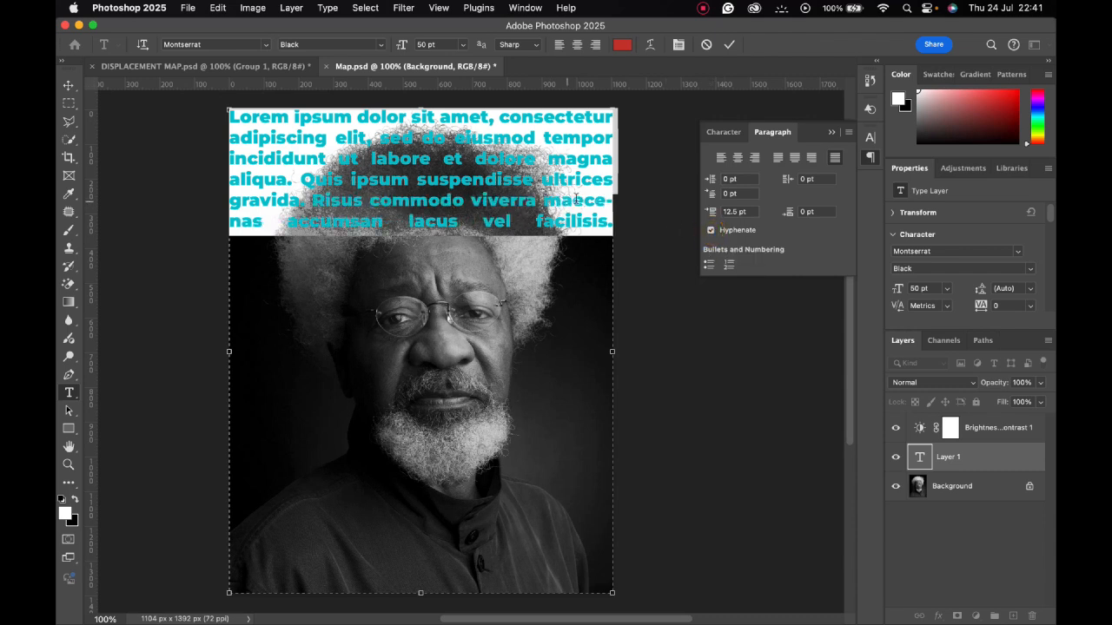
{"action": "left_click", "coordinate": [711, 231]}
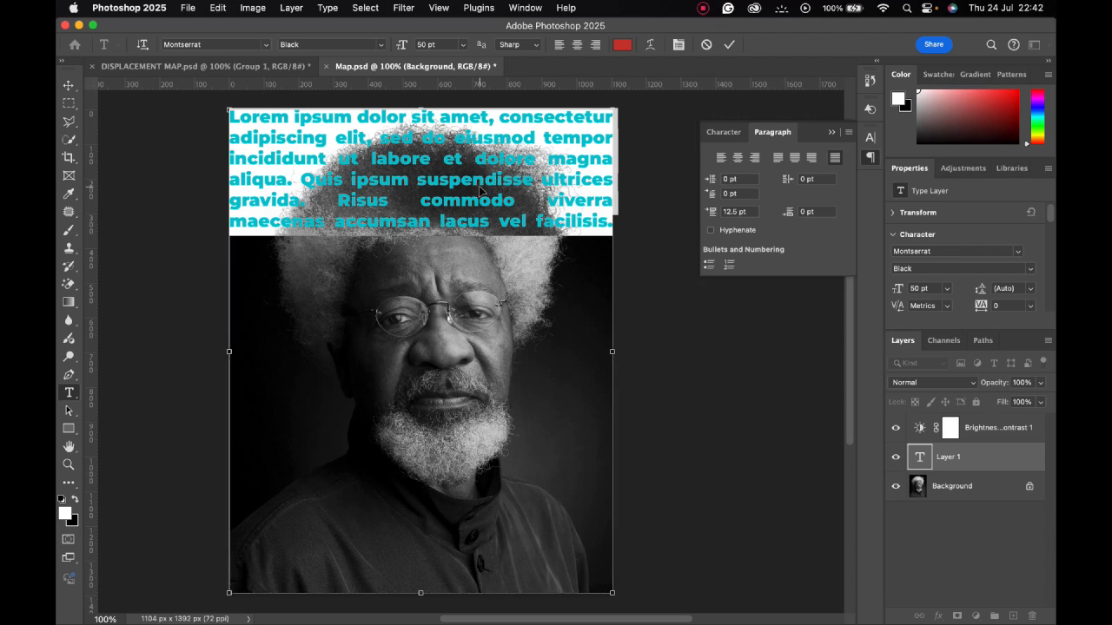
- Replace the placeholder text with the copied biography and format all of it as All Caps without Faux Bold
{"action": "key", "text": "cmd+v"}
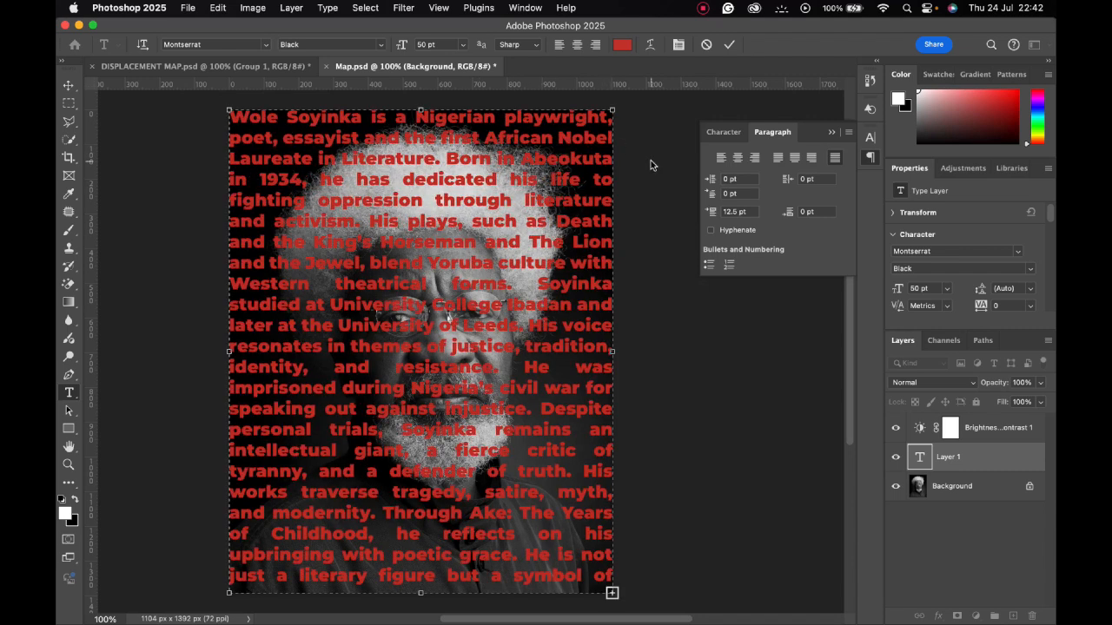
{"action": "key", "text": "cmd+a"}
{"action": "left_click", "coordinate": [722, 132]}
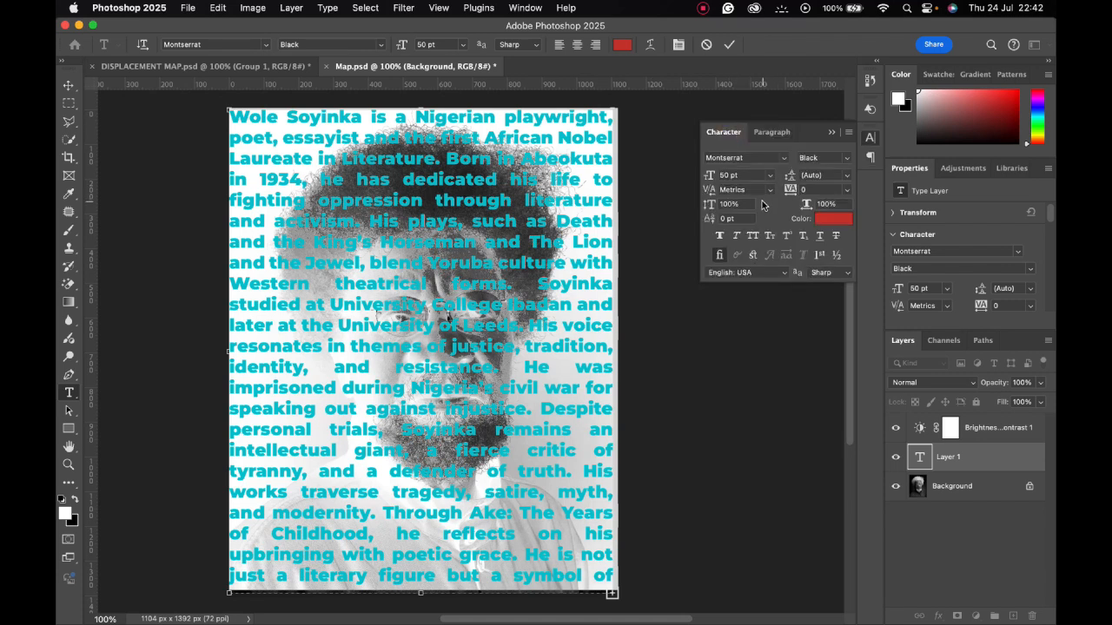
{"action": "left_click", "coordinate": [719, 238]}
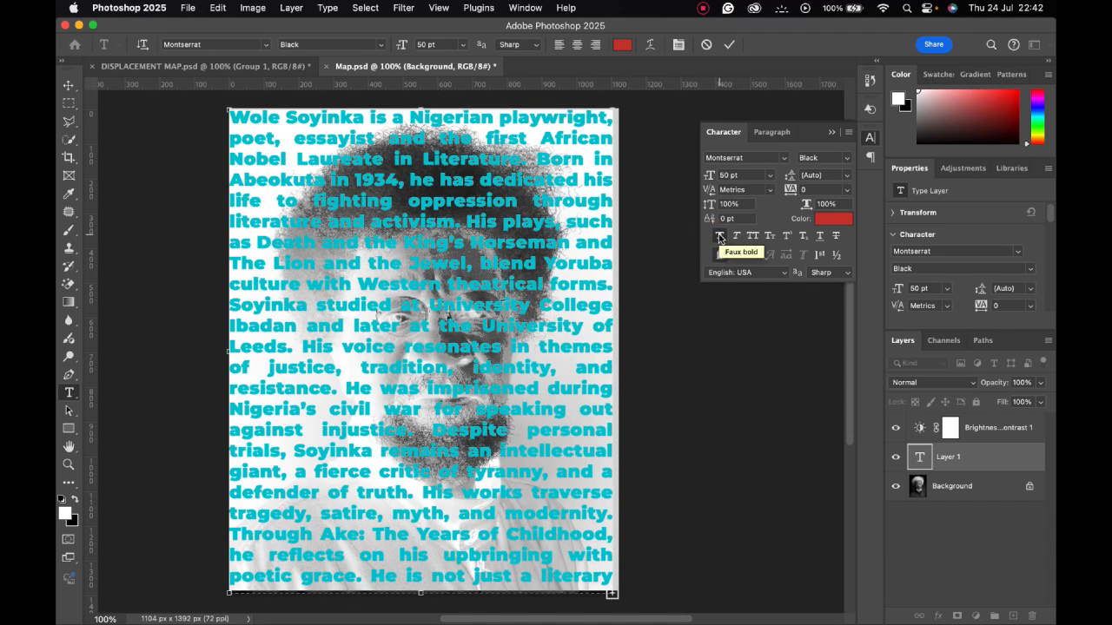
{"action": "left_click", "coordinate": [719, 237]}
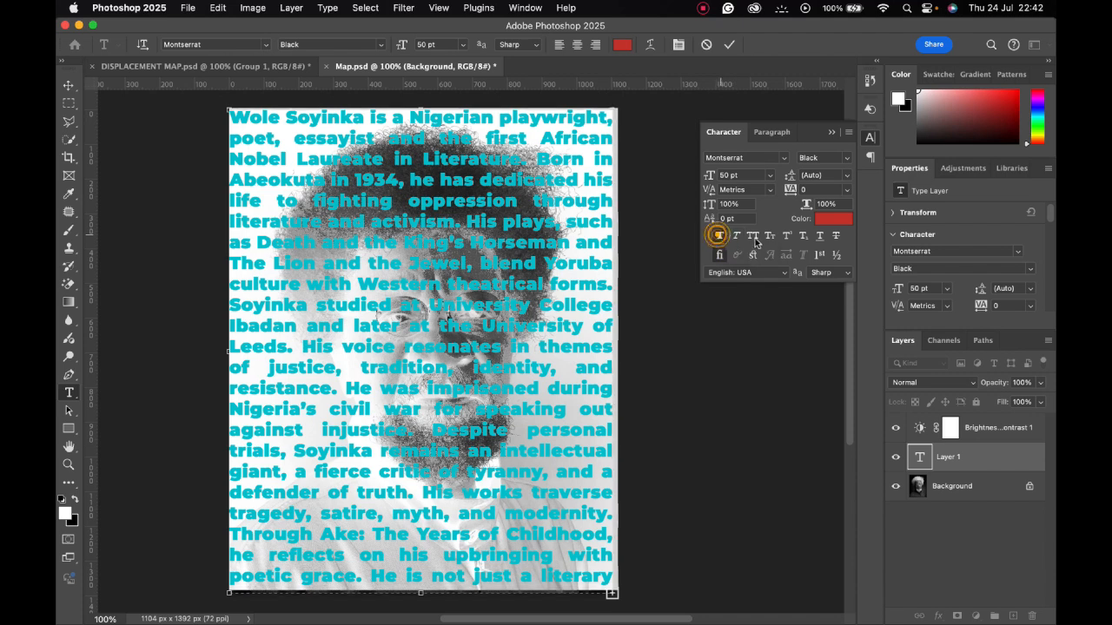
{"action": "left_click", "coordinate": [753, 239]}
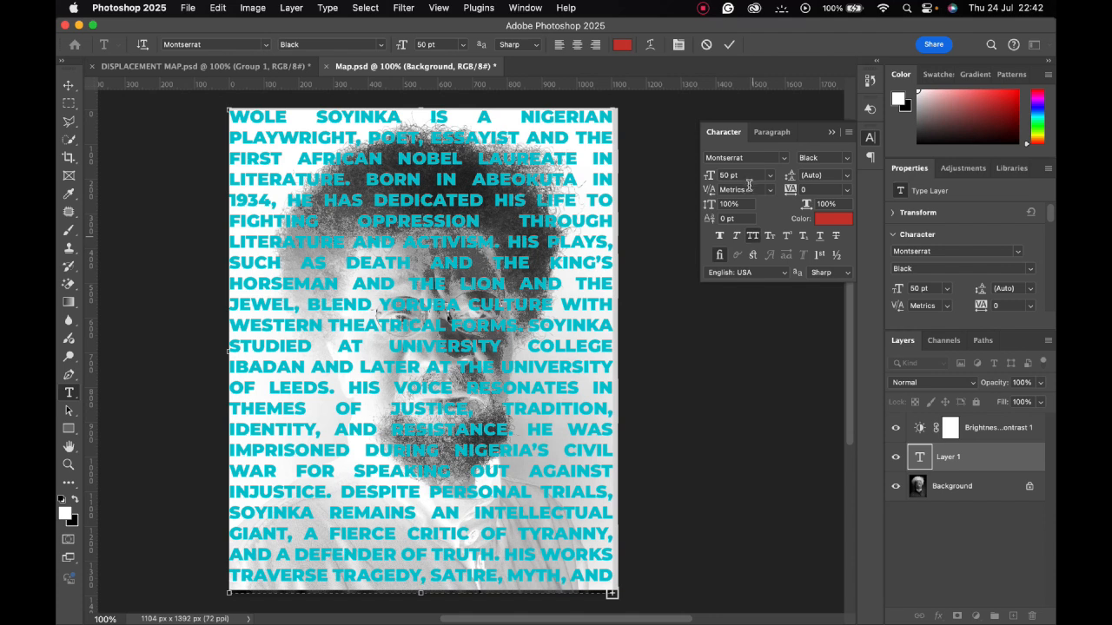
- Try font sizes of 18 pt and 30 pt on the biography text, and settle on 24 pt
{"action": "left_click", "coordinate": [768, 178]}
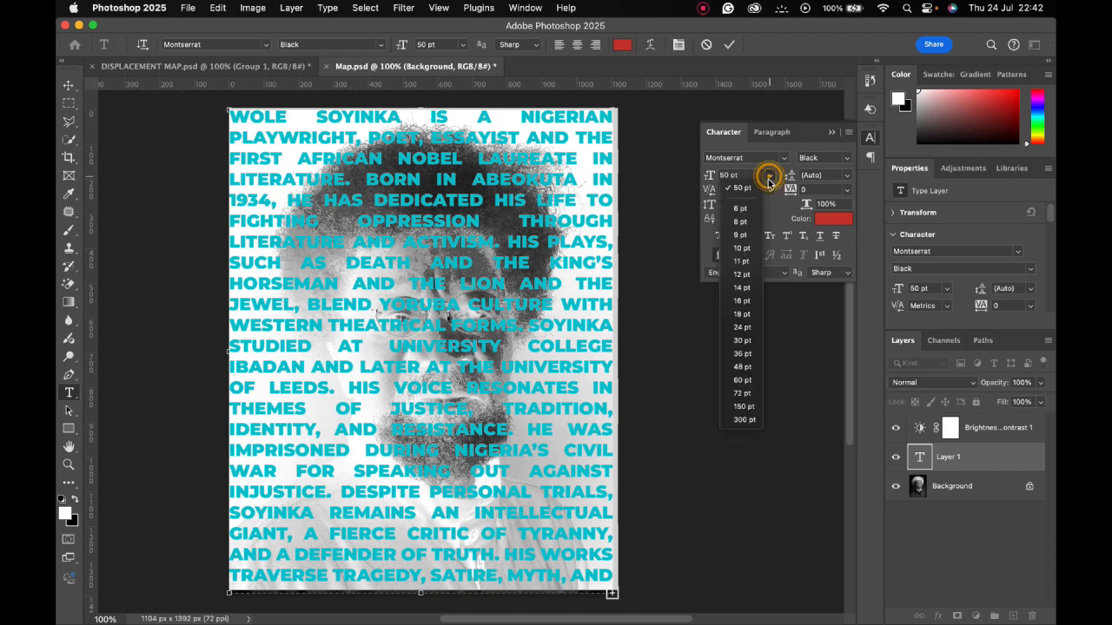
{"action": "left_click", "coordinate": [752, 314]}
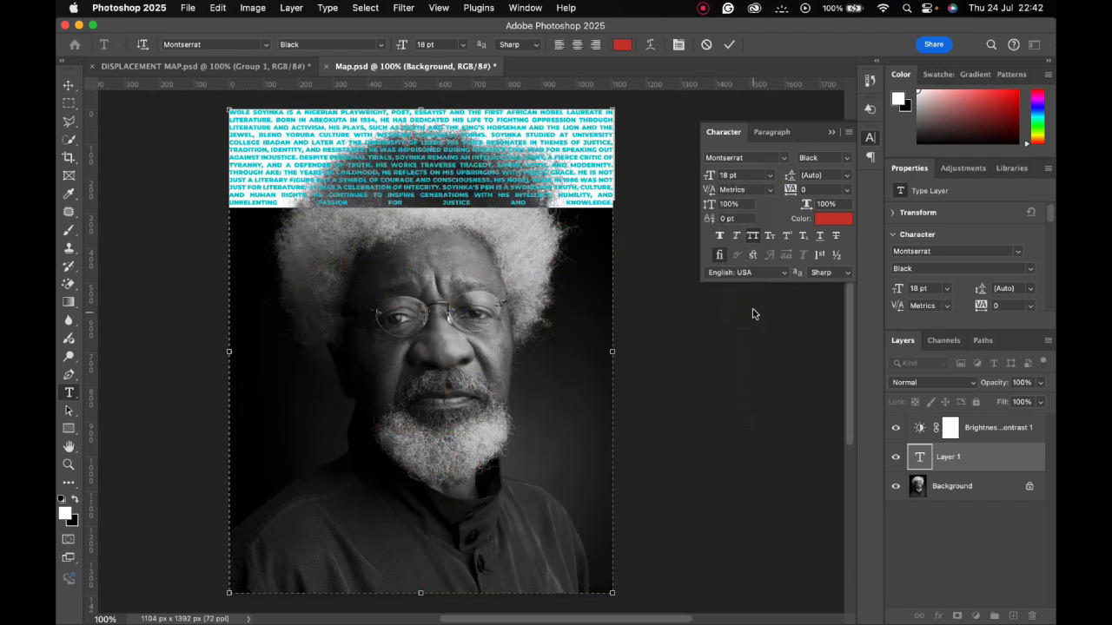
{"action": "left_click", "coordinate": [769, 175]}
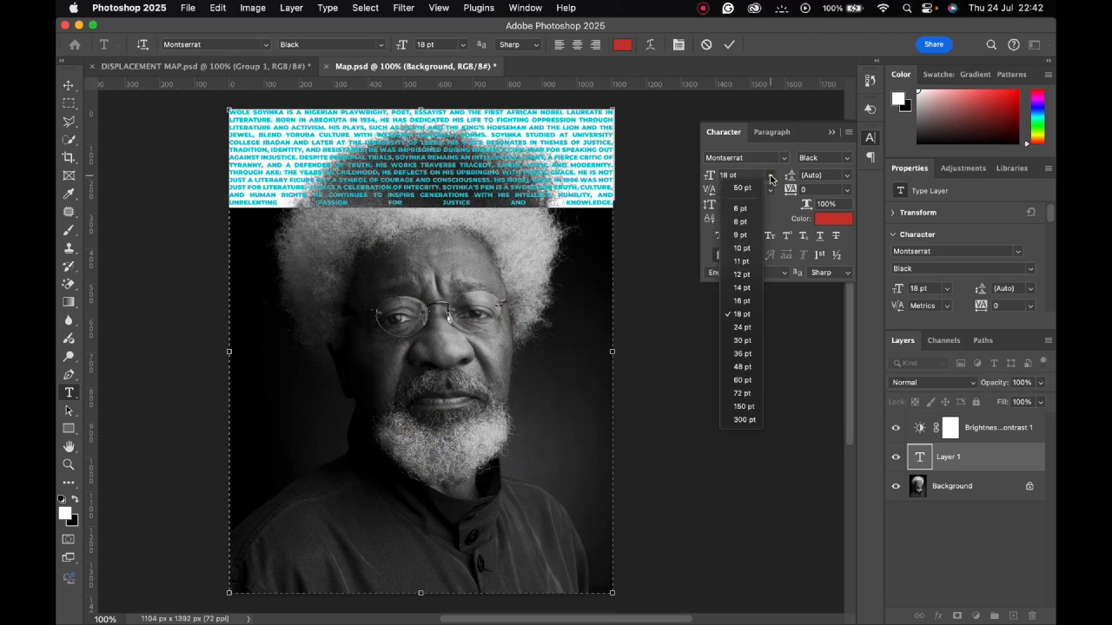
{"action": "left_click", "coordinate": [740, 339]}
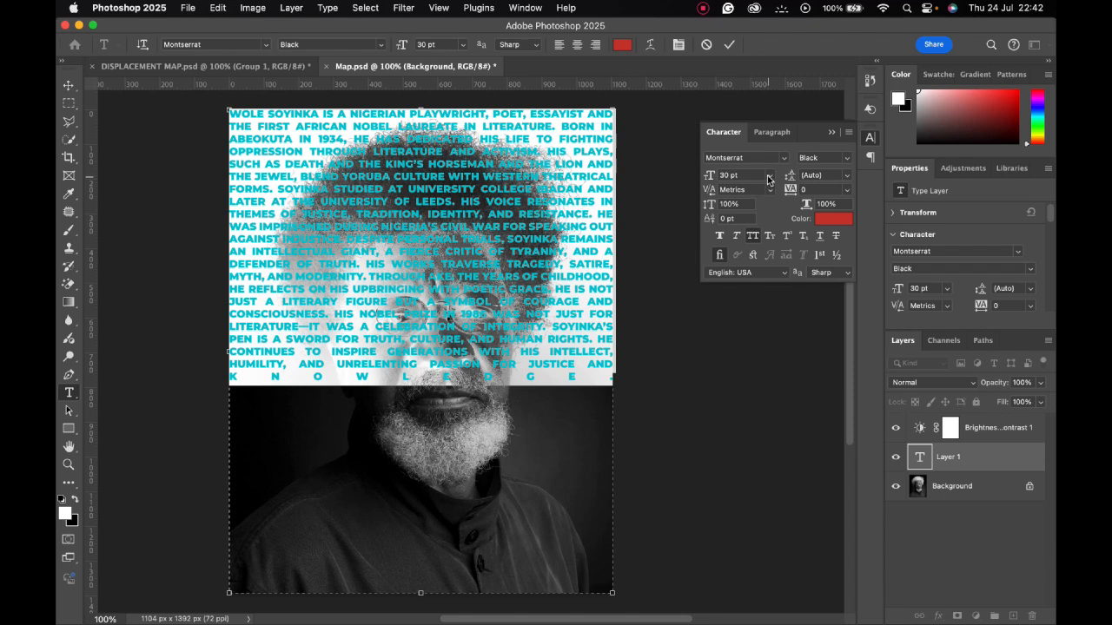
{"action": "left_click", "coordinate": [769, 175]}
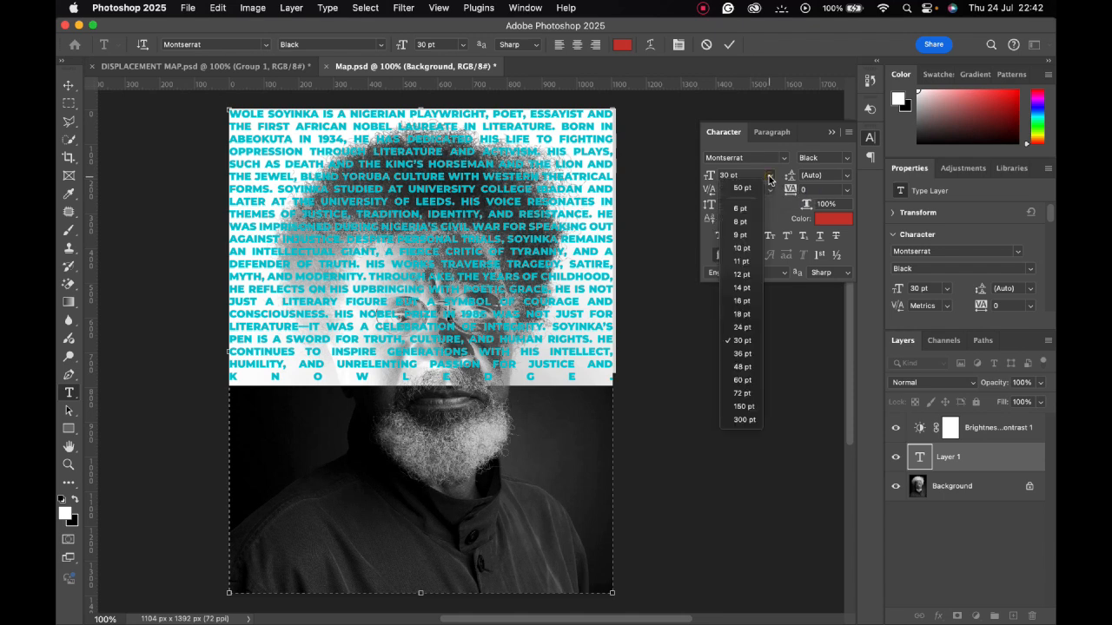
{"action": "left_click", "coordinate": [743, 327]}
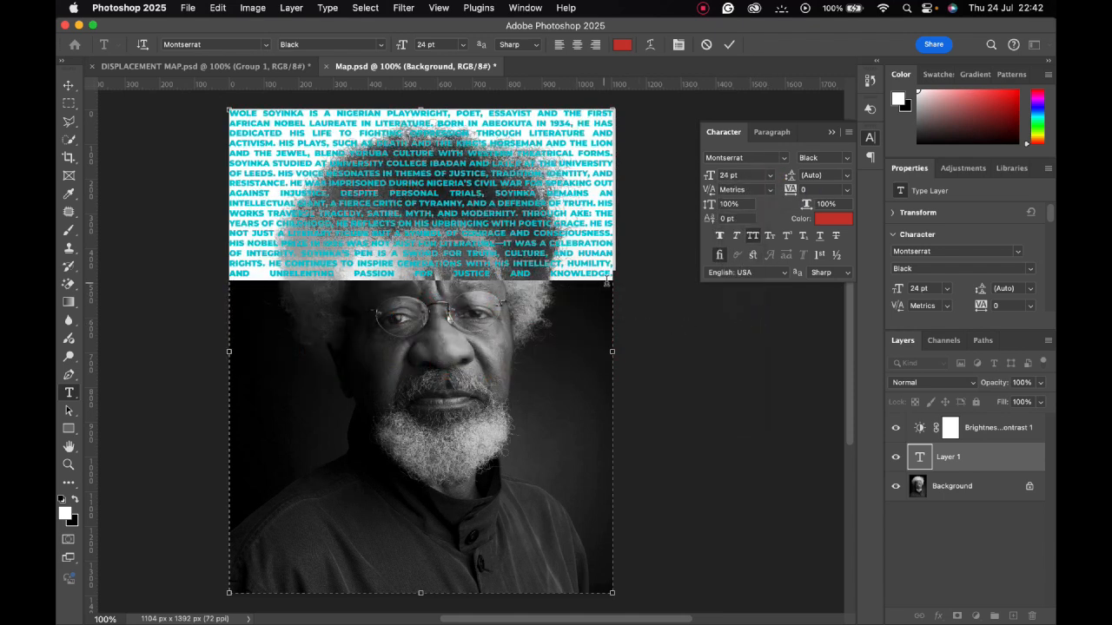
- Paste the biography again at the end of the text until it fills the whole text box
{"action": "left_click", "coordinate": [609, 283]}
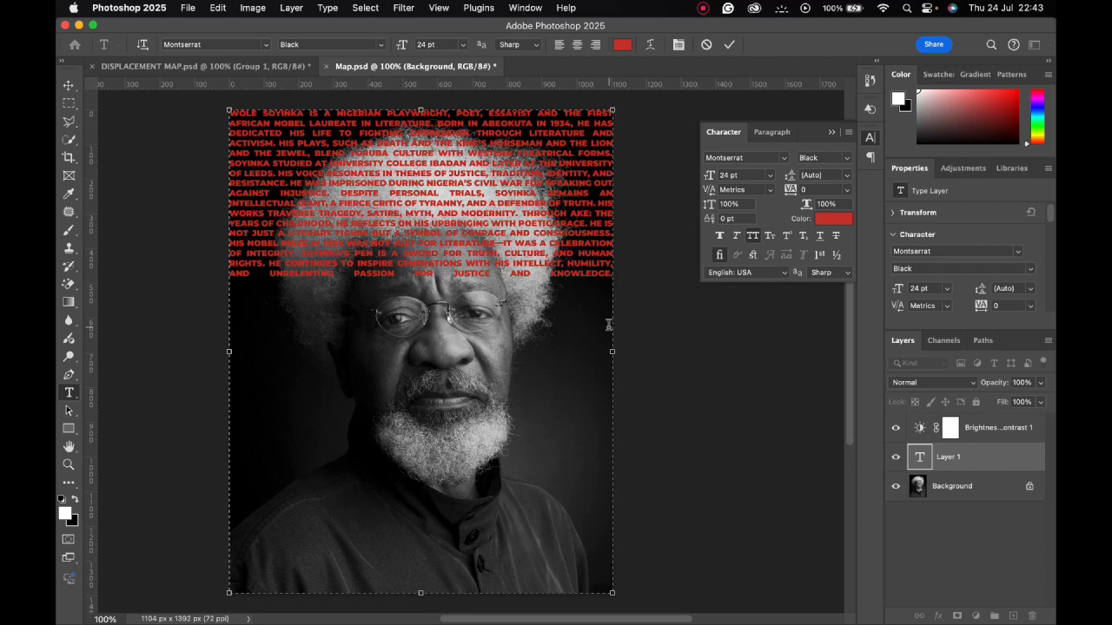
{"action": "key", "text": "super+v"}
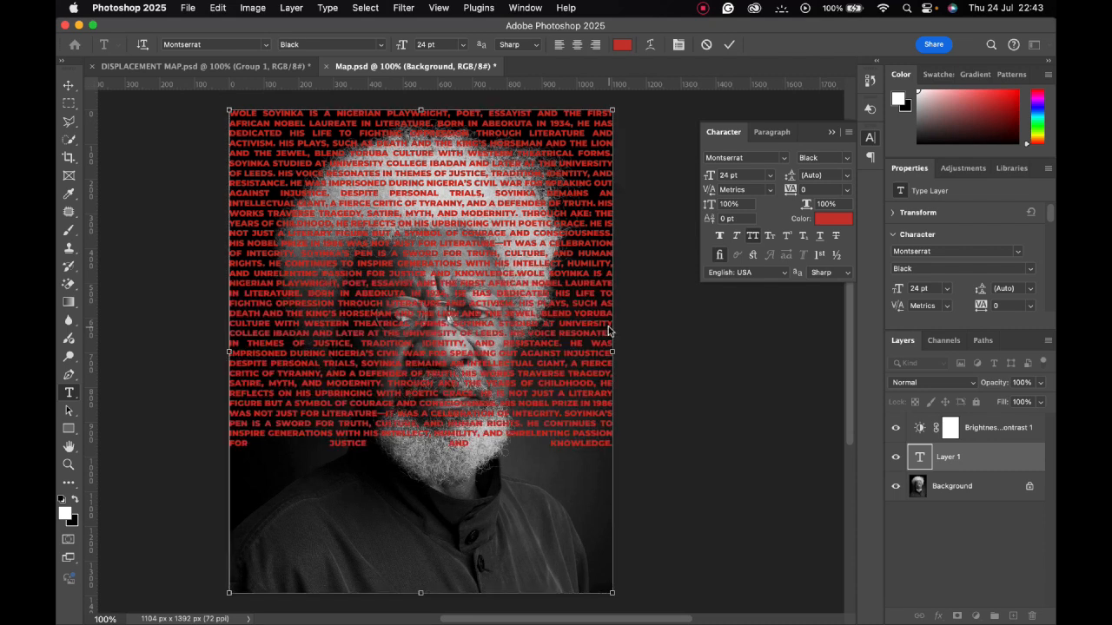
{"action": "type", "text": "WOLE SOYINKA IS A NIGERIAN PLAYWRIGHT, POET, ESSAYIST AND THE FIRST AFRICAN NOBEL LAUREATE IN LITERATURE. BORN IN ABEOKUTA IN 1934, HE HAS DEDICATED HIS LIFE TO FIGHTING OPPRESSION THROUGH LITERATURE AND ACTIVISM. HIS PLAYS, SUCH AS DEATH AND THE KING'S HORSEMAN AND THE LION AND THE JEWEL, BLEND YORUBA CULTURE WITH WESTERN THEATRICAL FORMS. SOYINKA STUDIED AT UNIVERSITY COLLEGE IBADAN AND LATER AT THE UNIVERSITY OF LEEDS. HIS VOICE RESONATES IN THEMES OF JUSTICE, TRADITION, IDENTITY, AND RESISTANCE. HE WAS IMPRISONED DURING NIGERIA'S CIVIL WAR FOR SPEAKING OUT AGAINST INJUSTICE. DESPITE PERSONAL TRIALS, SOYINKA REMAINS AN INTELLECTUAL GIANT, A FIERCE CRITIC OF TYRANNY, AND A DEFENDER OF TRUTH. HIS WORKS TRAVERSE TRAGEDY, SATIRE, MYTH, AND MODERNITY. THROUGH AKE: THE YEARS OF CHILDHOOD, HE REFLECTS ON HIS UPBRINGING WITH POETIC GRACE. HE IS NOT JUST A LITERARY FIGURE BUT A SYMBOL OF COURAGE AND CONSCIOUSNESS. HIS NOBEL PRIZE IN 1986 WAS NOT JUST FOR LITERATURE—IT WAS A CELEBRATION OF INTEGRITY. SOYINKA'S PEN IS A SWORD FOR TRUTH, CULTURE, AND HUMAN RIGHTS. HE CONTINUES TO INSPIRE GENERATIONS WITH HIS INTELLECT, HUMILITY, AND UNRELENTING PASSION FOR JUSTICE AND KNOWLEDGE."}
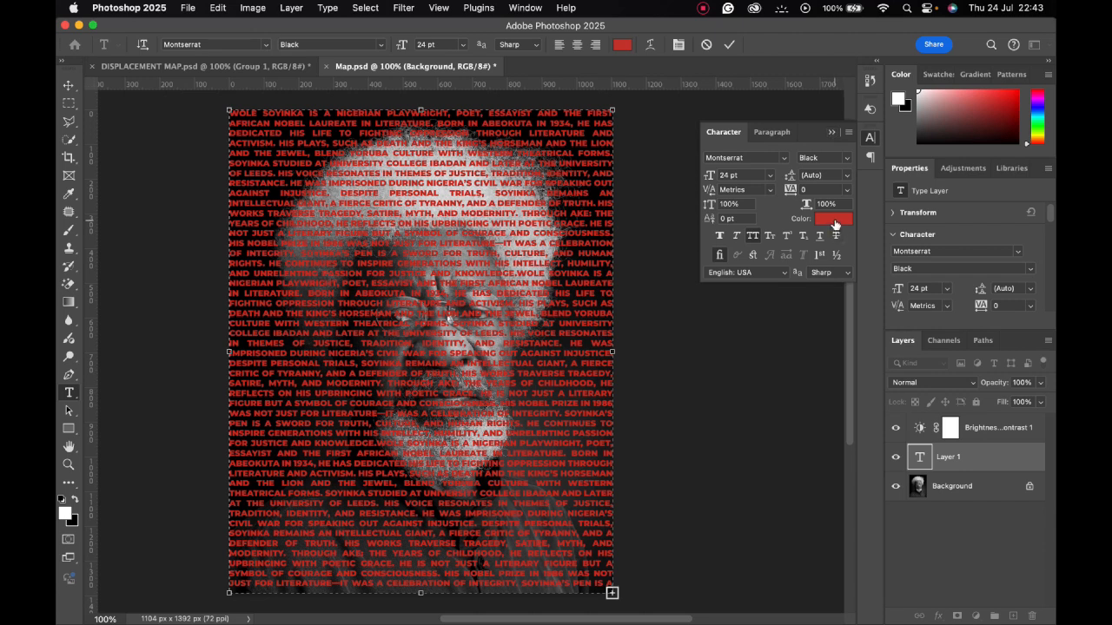
- Change the colour of all the biography text to white and commit the text layer
{"action": "key", "text": "super+a"}
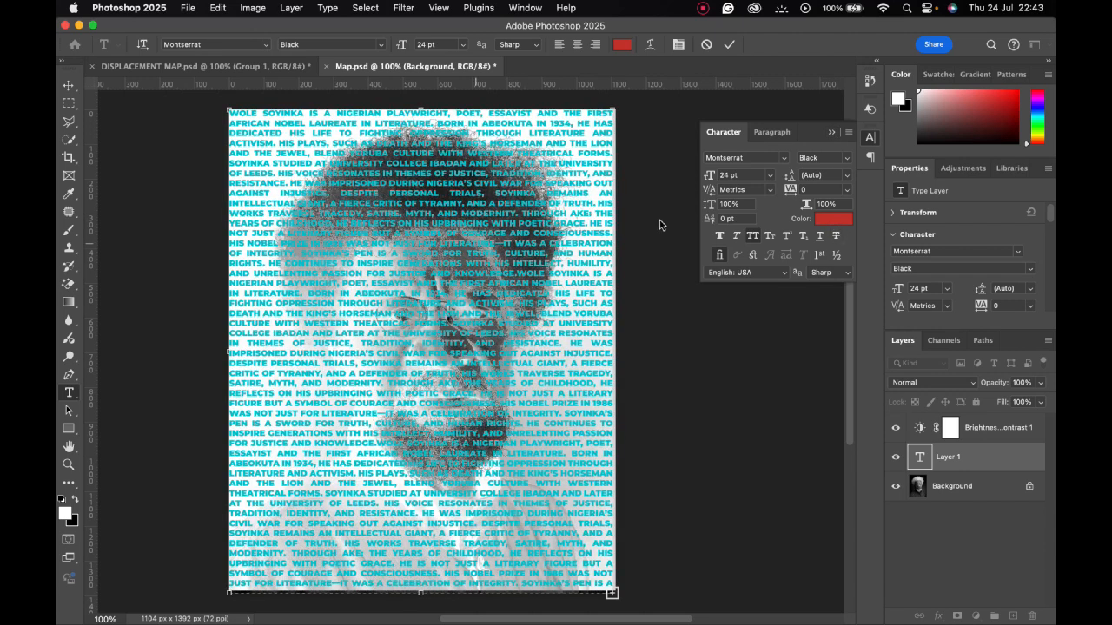
{"action": "left_click", "coordinate": [825, 219]}
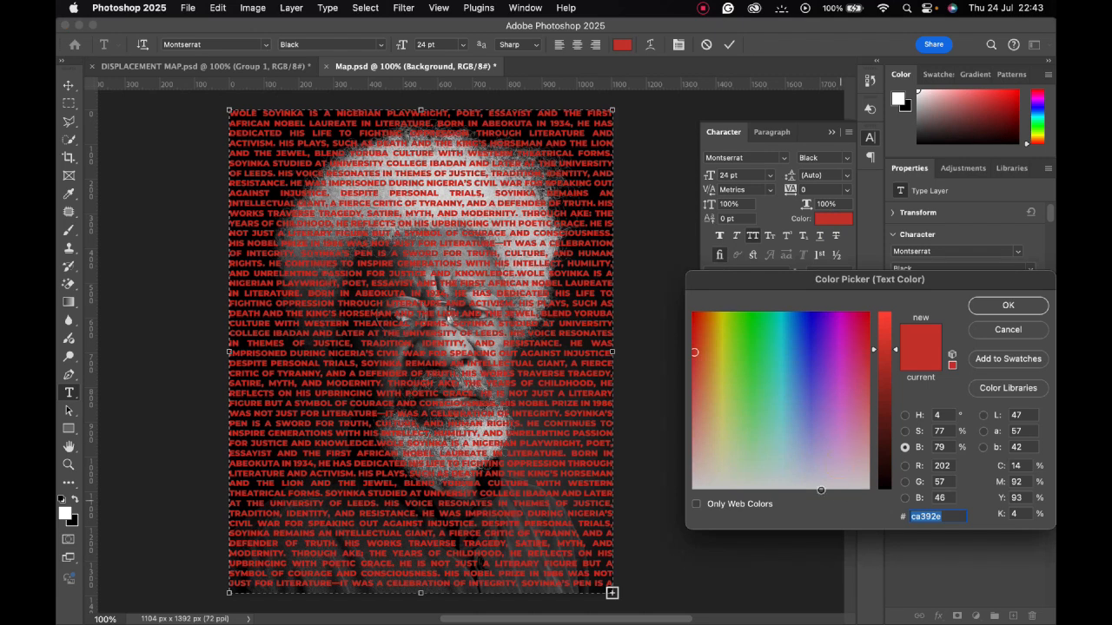
{"action": "left_click", "coordinate": [840, 498]}
{"action": "left_click_drag", "start_coordinate": [885, 337], "coordinate": [885, 311]}
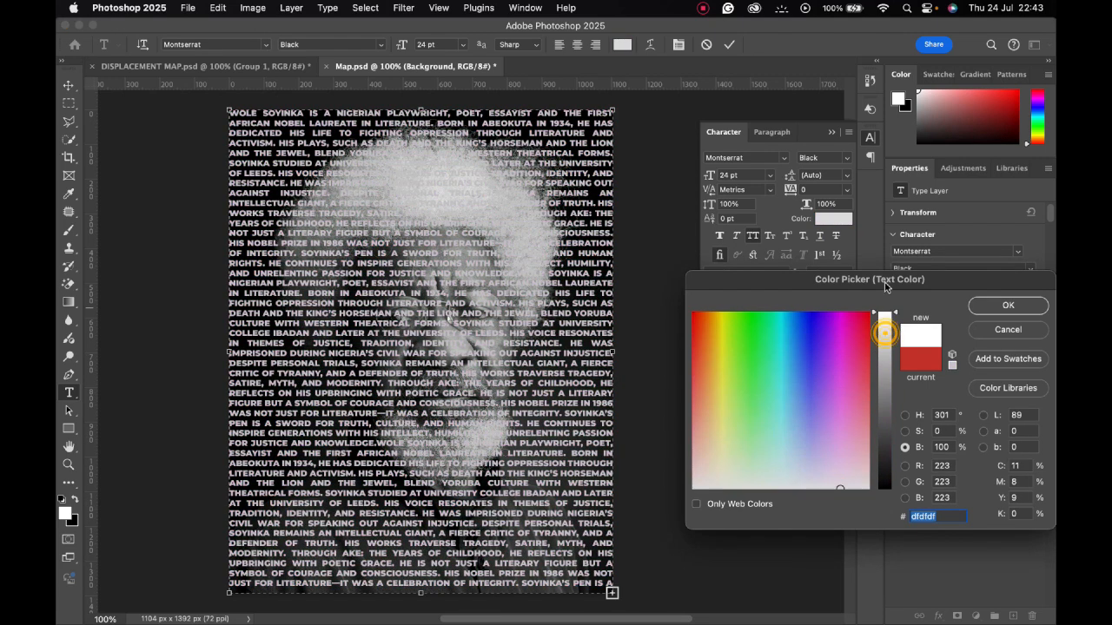
{"action": "left_click", "coordinate": [1007, 306]}
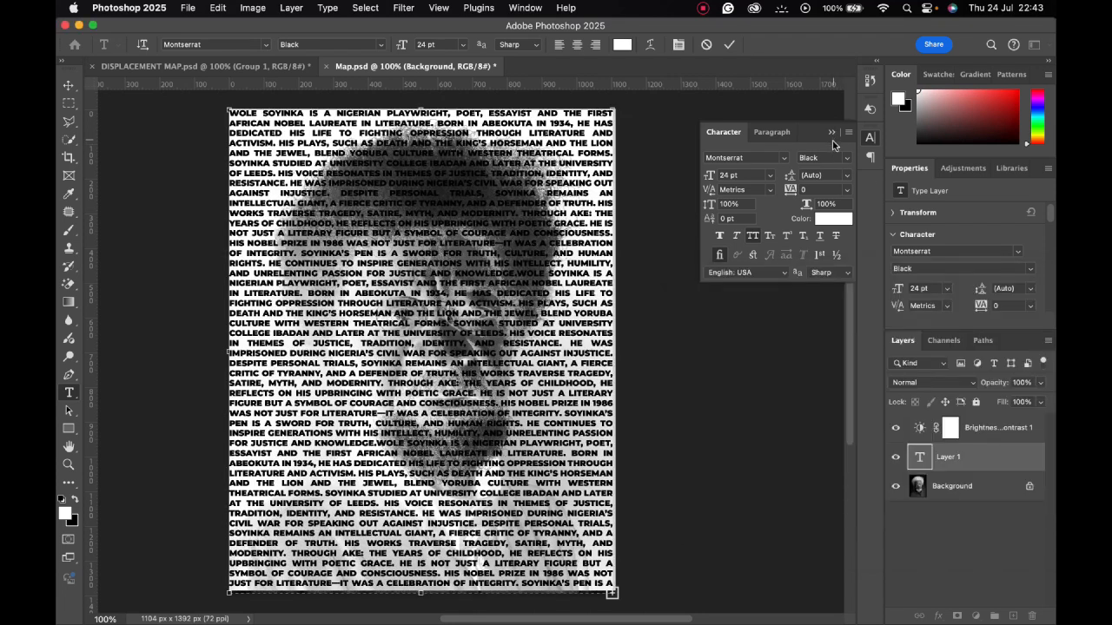
{"action": "left_click", "coordinate": [831, 133]}
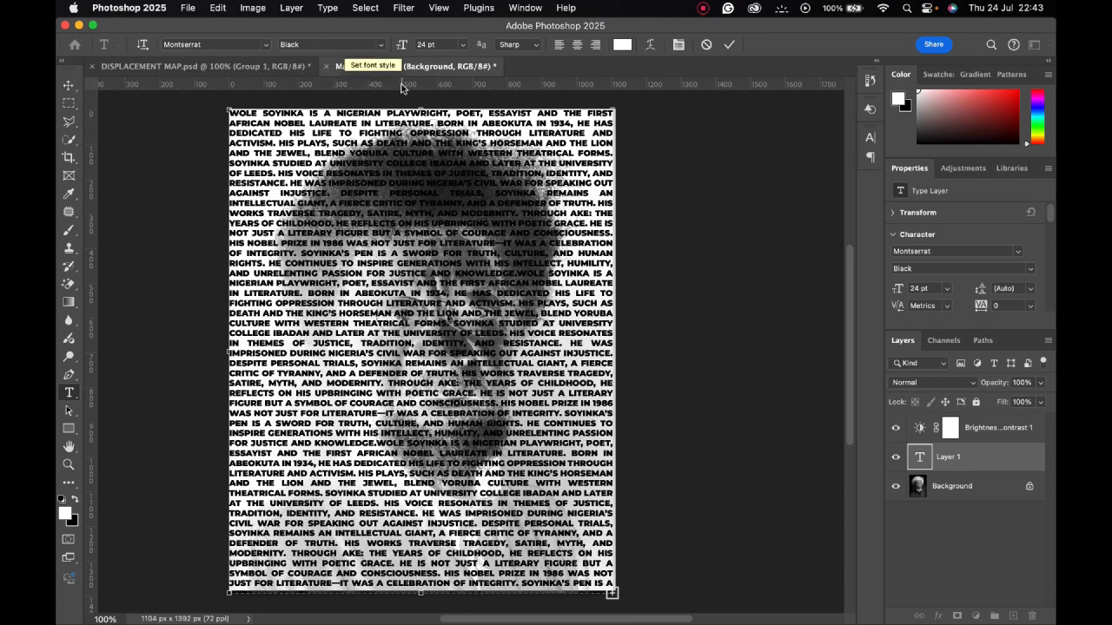
{"action": "left_click", "coordinate": [731, 46]}
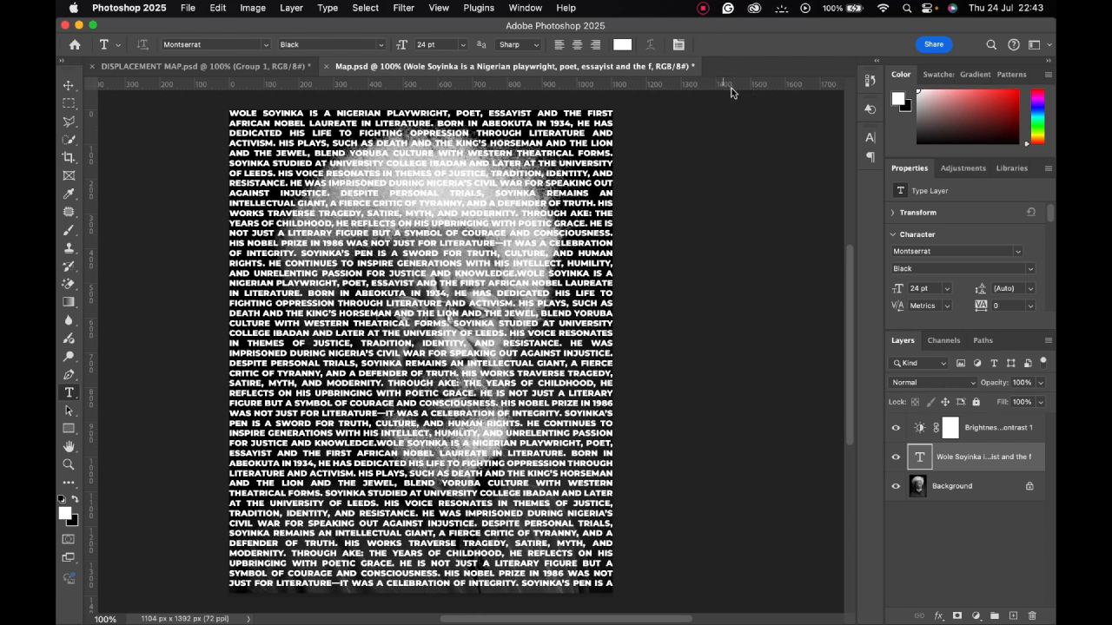
{"action": "left_click", "coordinate": [69, 86]}
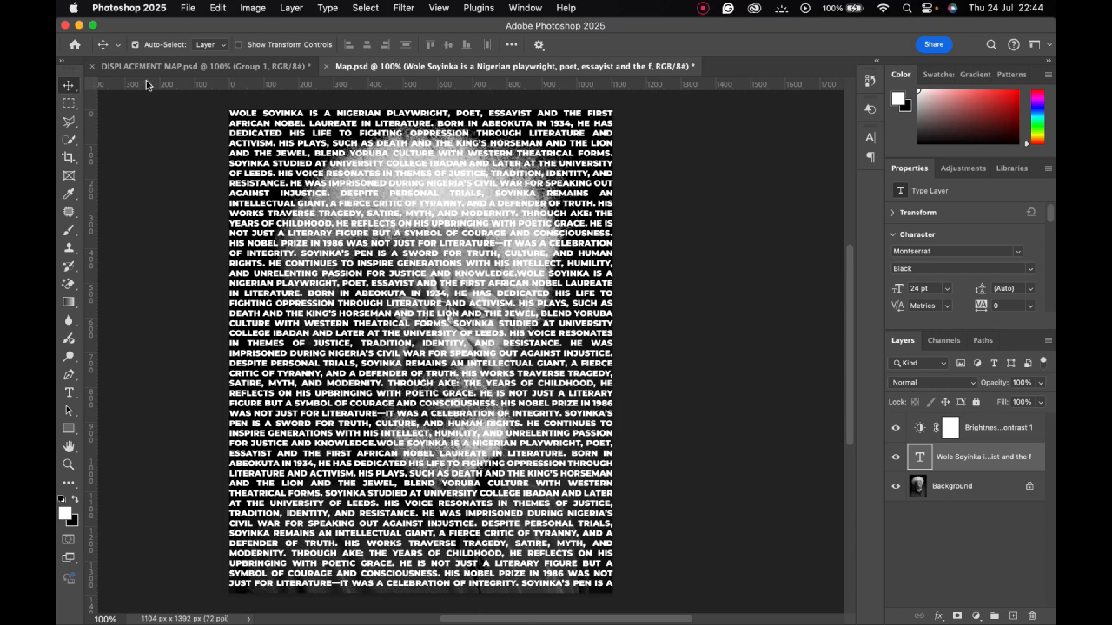
{"action": "left_click", "coordinate": [918, 423]}
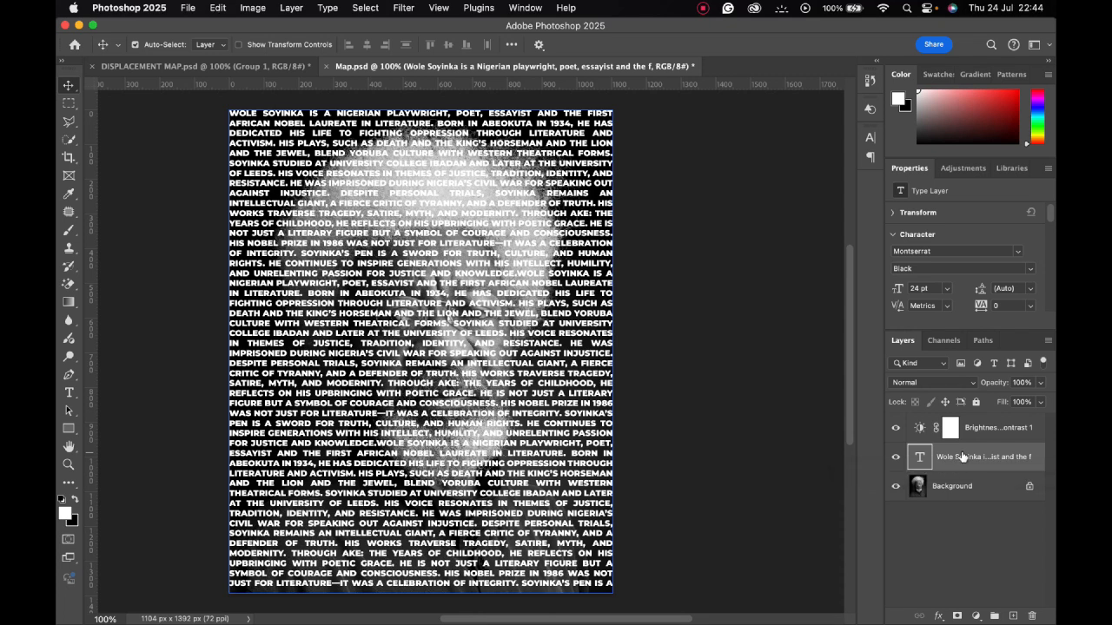
- Convert the text layer to a smart object and apply the Displace filter with 10 horizontal and vertical scale, using Map.psd as the displacement map
{"action": "left_click", "coordinate": [982, 465]}
{"action": "left_click", "coordinate": [404, 9]}
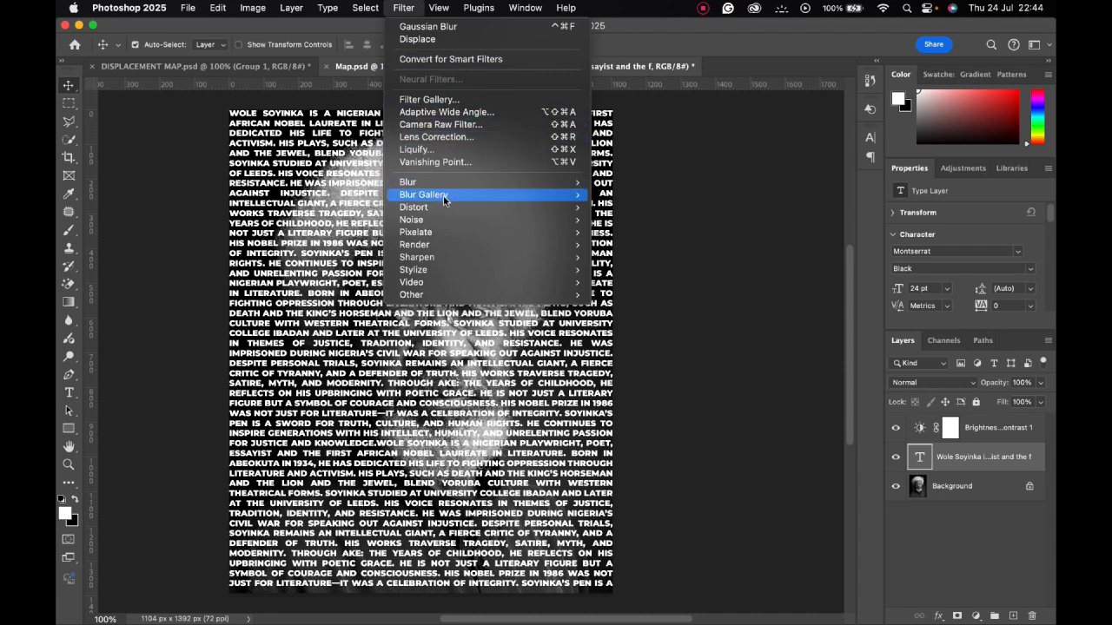
{"action": "mouse_move", "coordinate": [443, 210]}
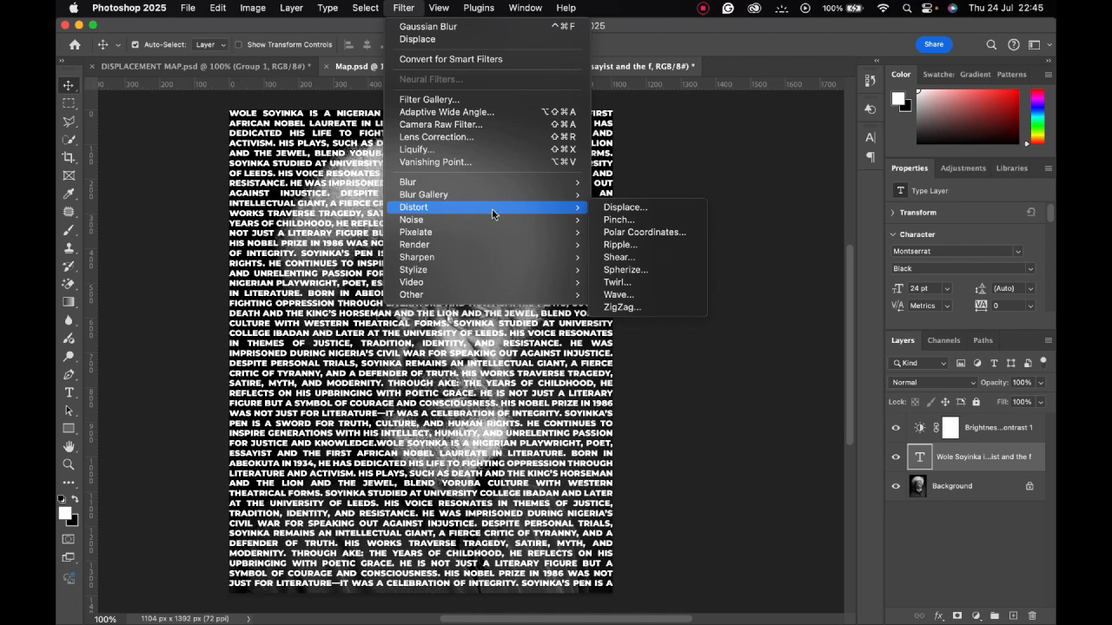
{"action": "mouse_move", "coordinate": [575, 207]}
{"action": "left_click", "coordinate": [617, 209]}
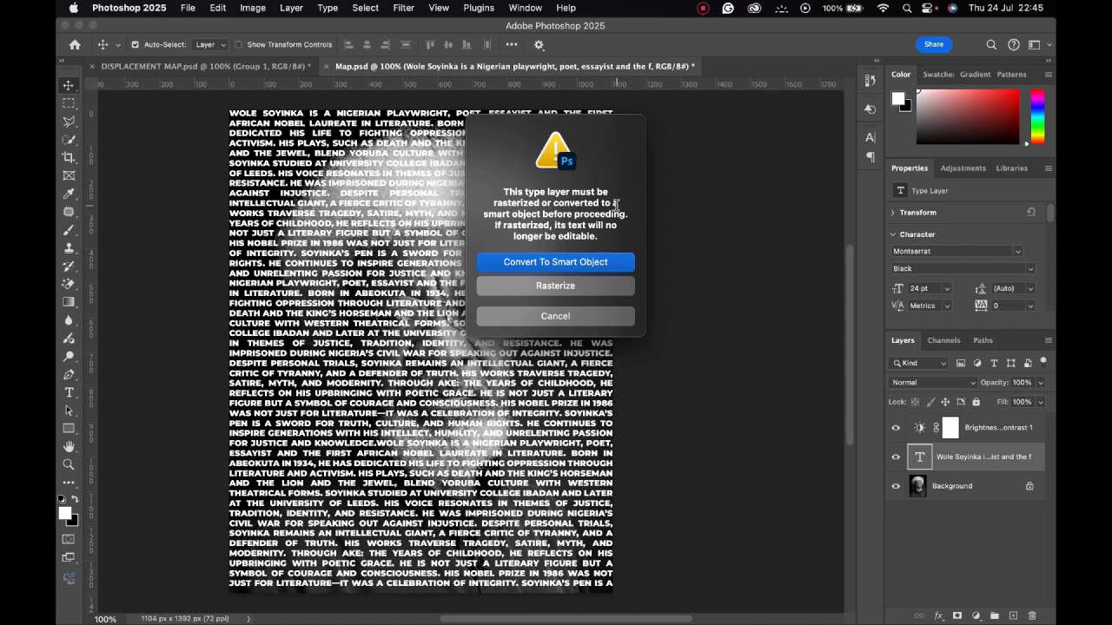
{"action": "left_click", "coordinate": [588, 262]}
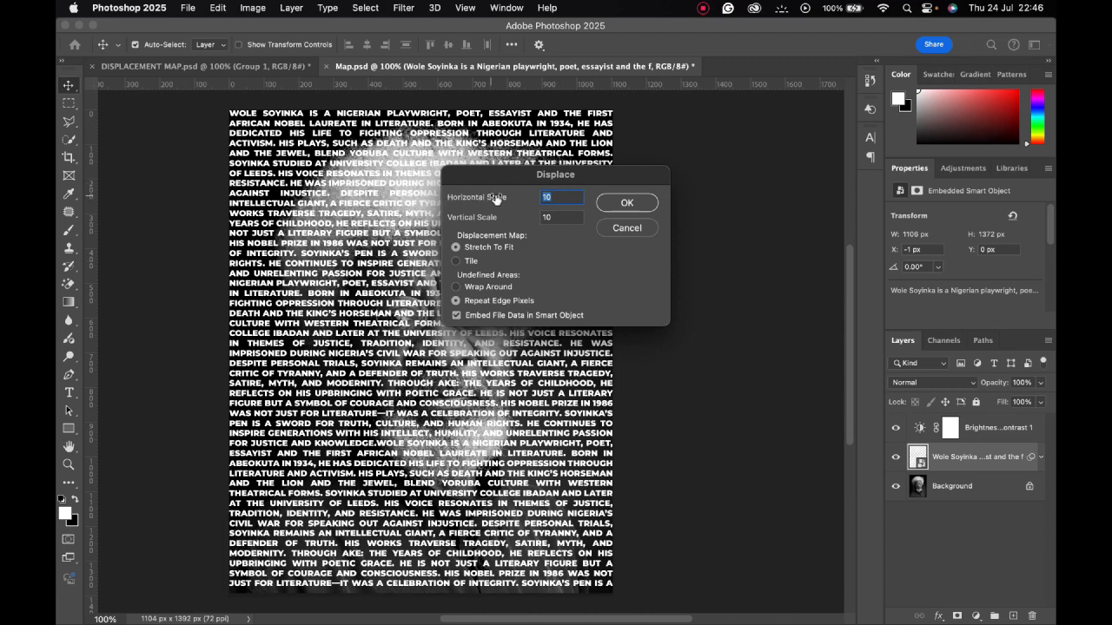
{"action": "left_click", "coordinate": [624, 205]}
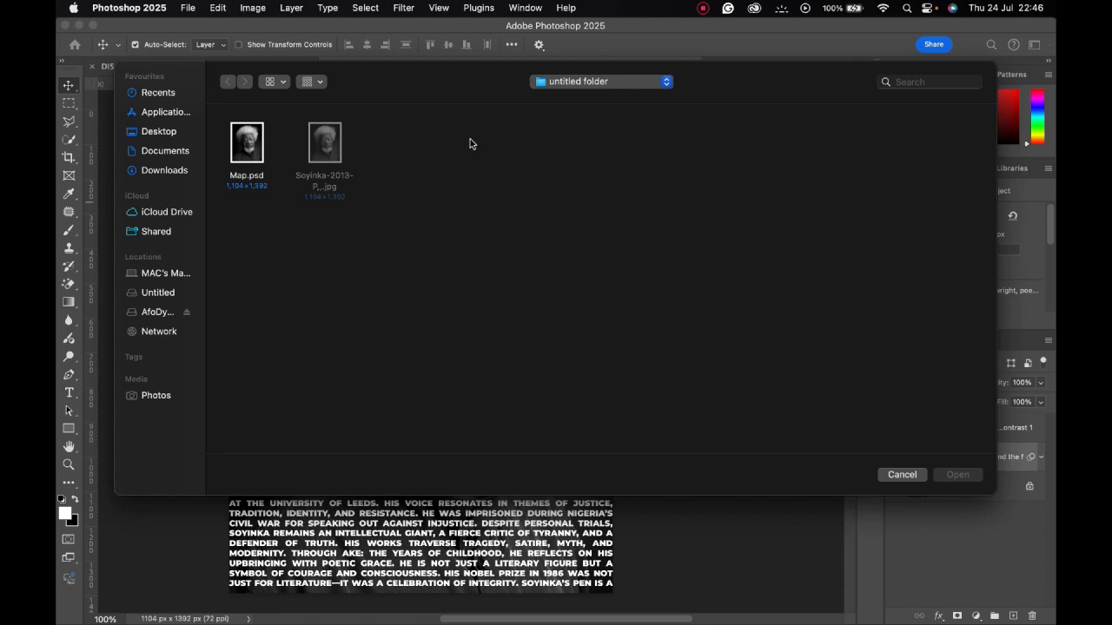
{"action": "left_click", "coordinate": [246, 139]}
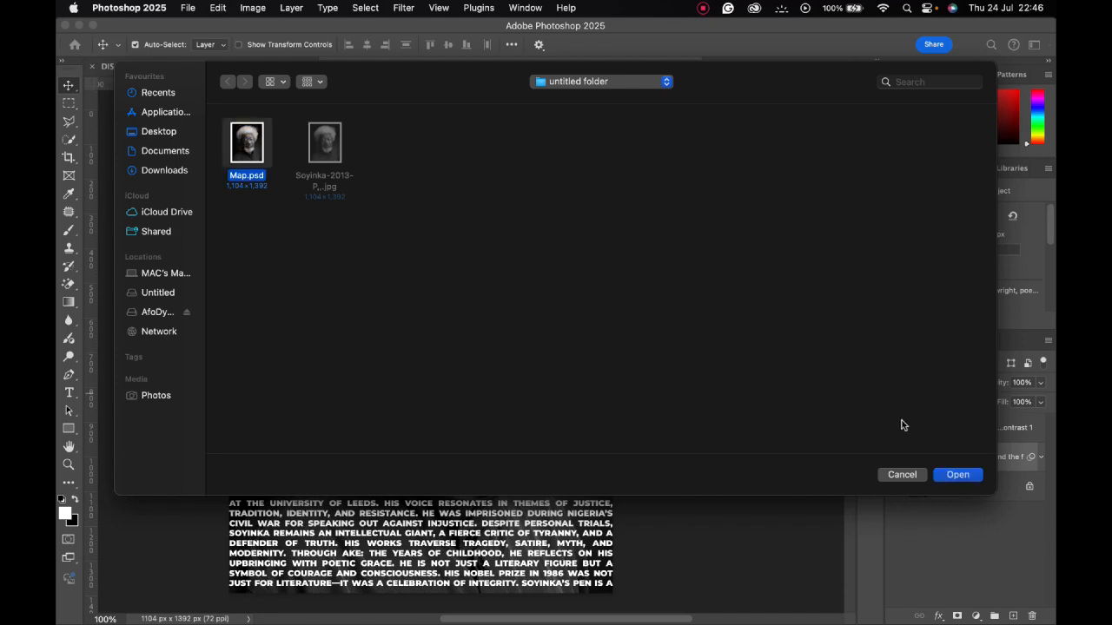
{"action": "left_click", "coordinate": [961, 477]}
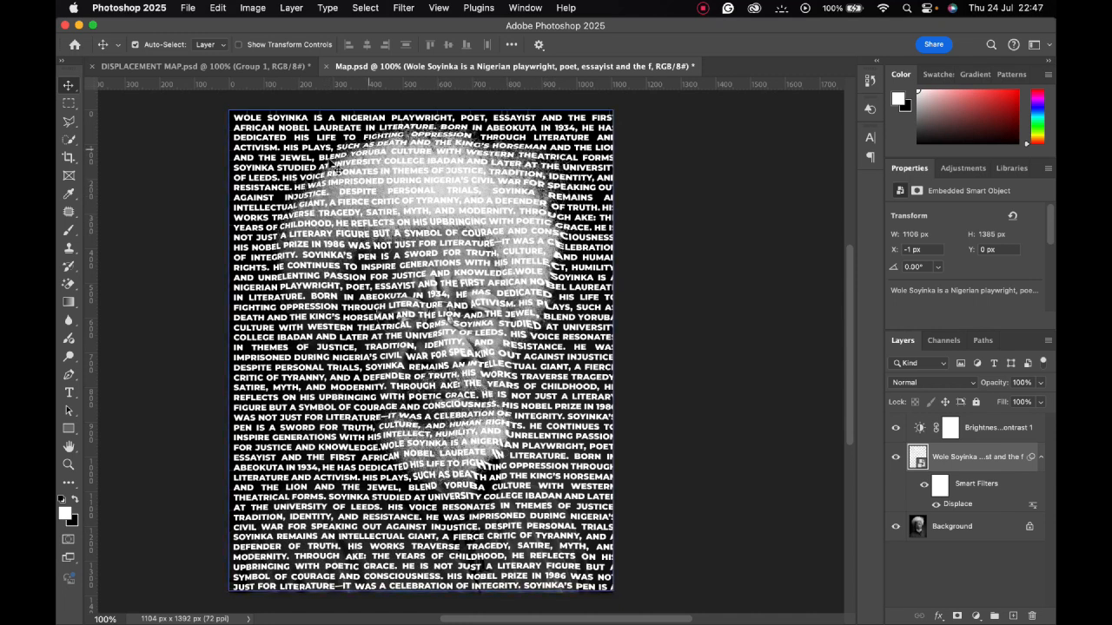
- Unlock the background photo layer and move it directly above the text layer
{"action": "scroll", "coordinate": [270, 167], "scroll_direction": "left", "scroll_amount": 5}
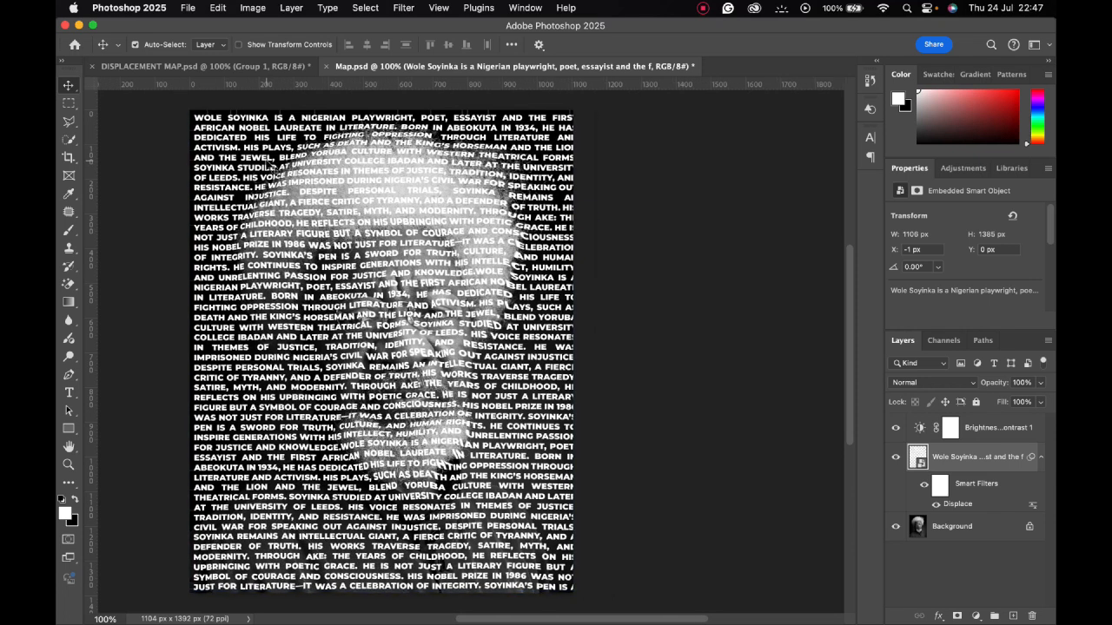
{"action": "scroll", "coordinate": [295, 157], "scroll_direction": "right", "scroll_amount": 4}
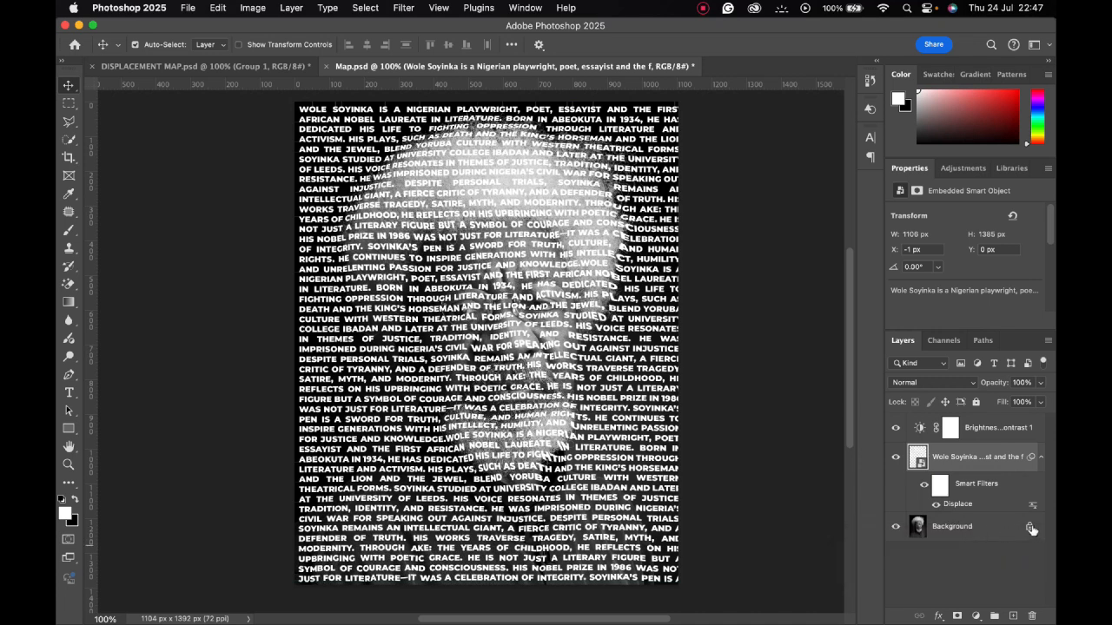
{"action": "left_click", "coordinate": [1030, 529]}
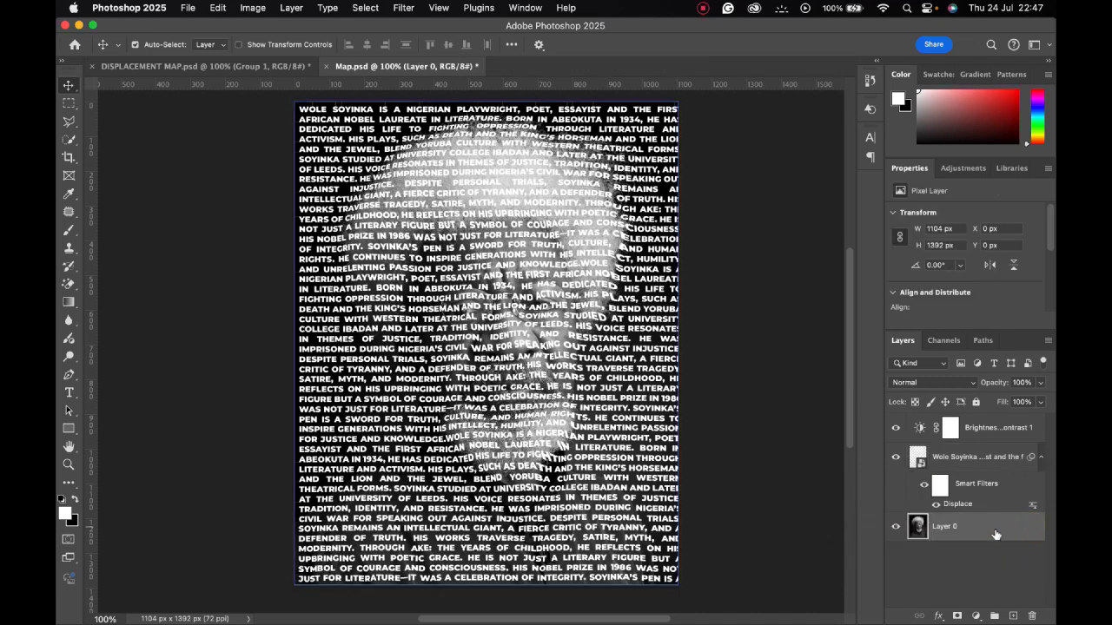
{"action": "left_click_drag", "start_coordinate": [974, 536], "coordinate": [966, 458]}
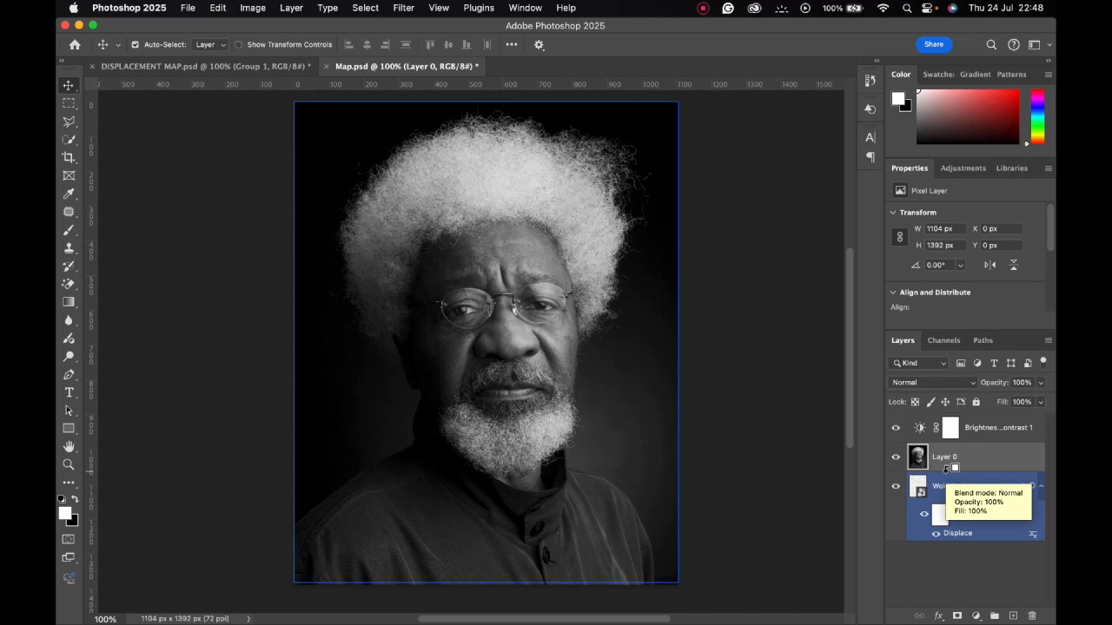
- Clip the photo layer to the displaced text layer with a clipping mask
{"action": "left_click", "coordinate": [946, 469], "text": "alt"}
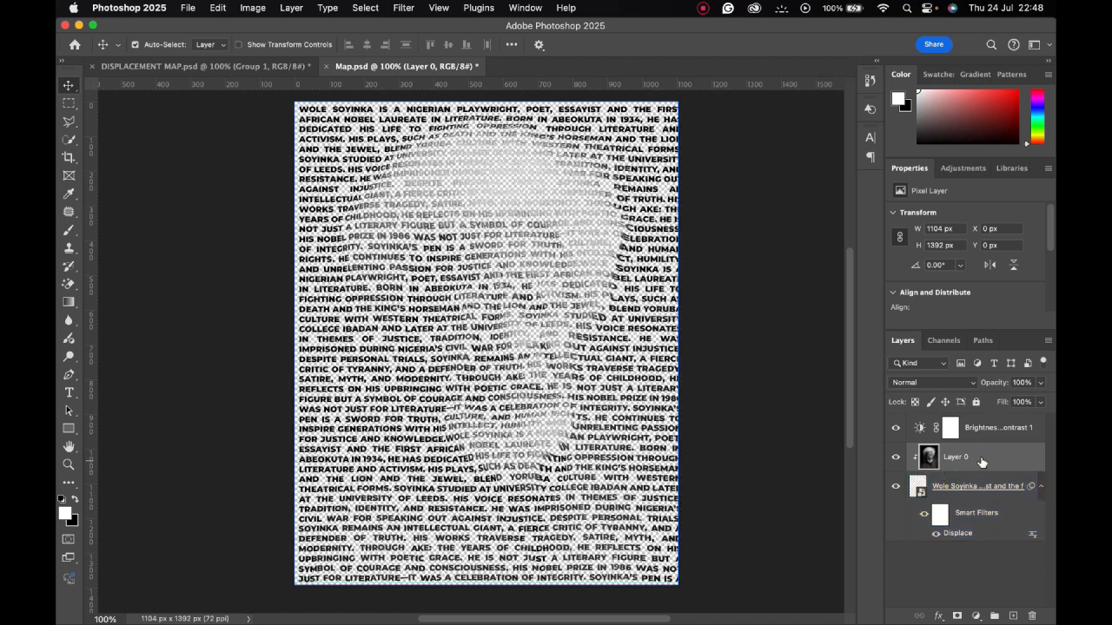
{"action": "left_click", "coordinate": [981, 461], "text": "alt"}
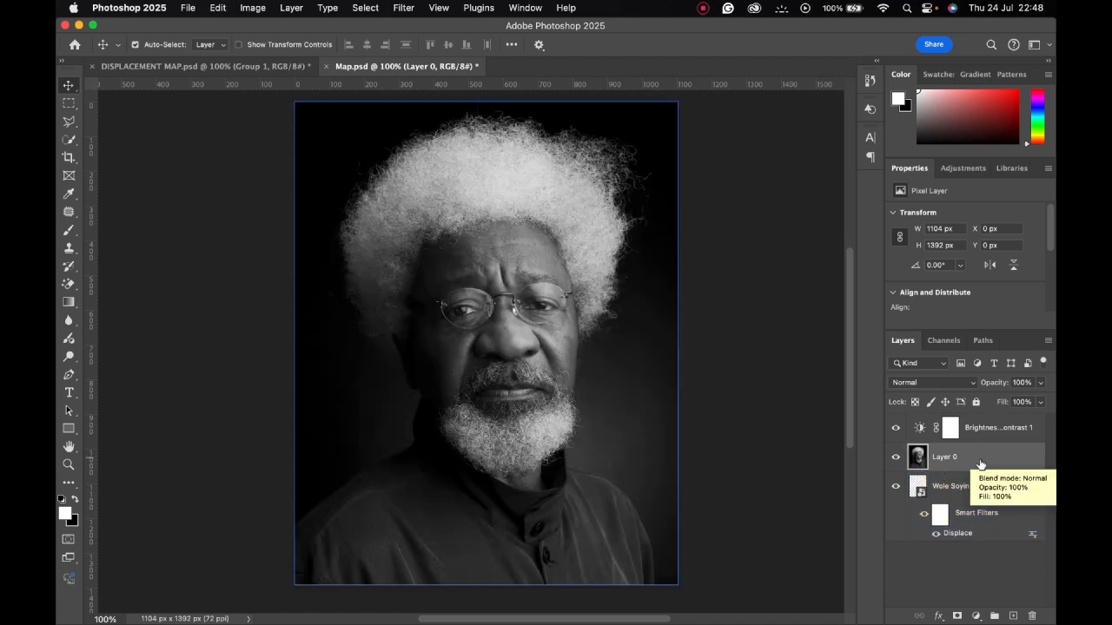
{"action": "right_click", "coordinate": [979, 460]}
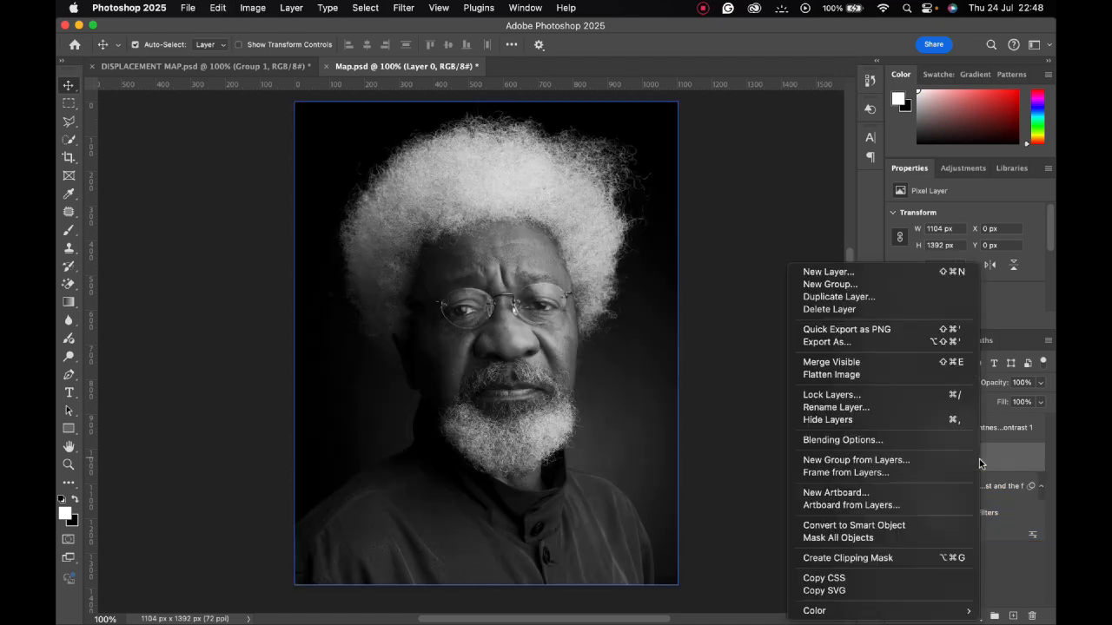
{"action": "left_click", "coordinate": [897, 558]}
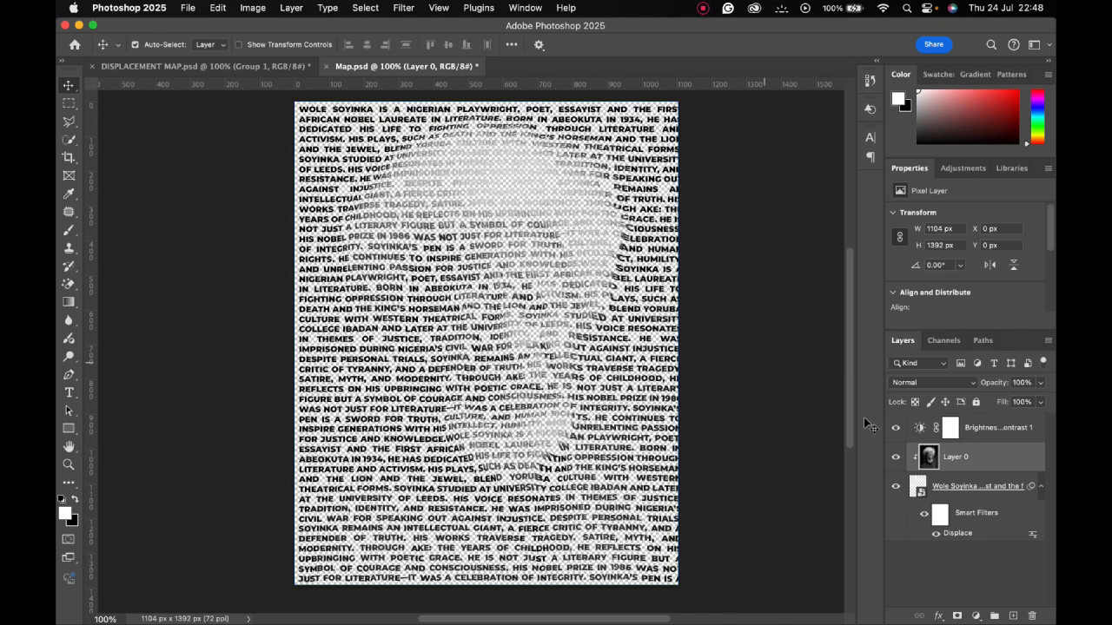
- Check the DISPLACEMENT MAP.psd example, then add a new empty layer in Map.psd and place it below the text layer
{"action": "left_click", "coordinate": [216, 67]}
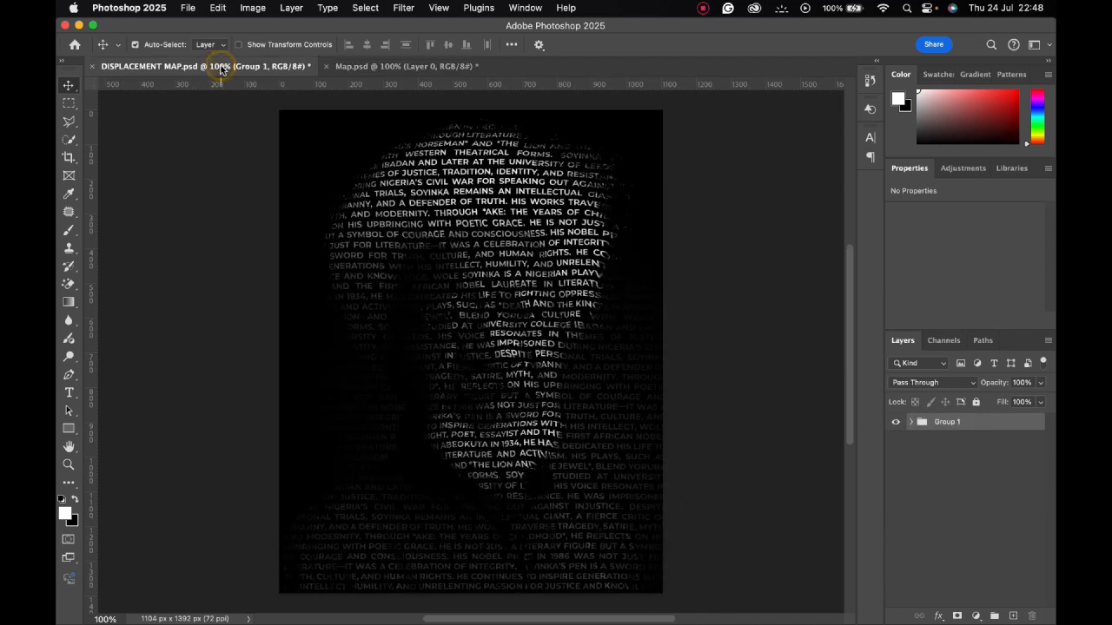
{"action": "left_click", "coordinate": [408, 67]}
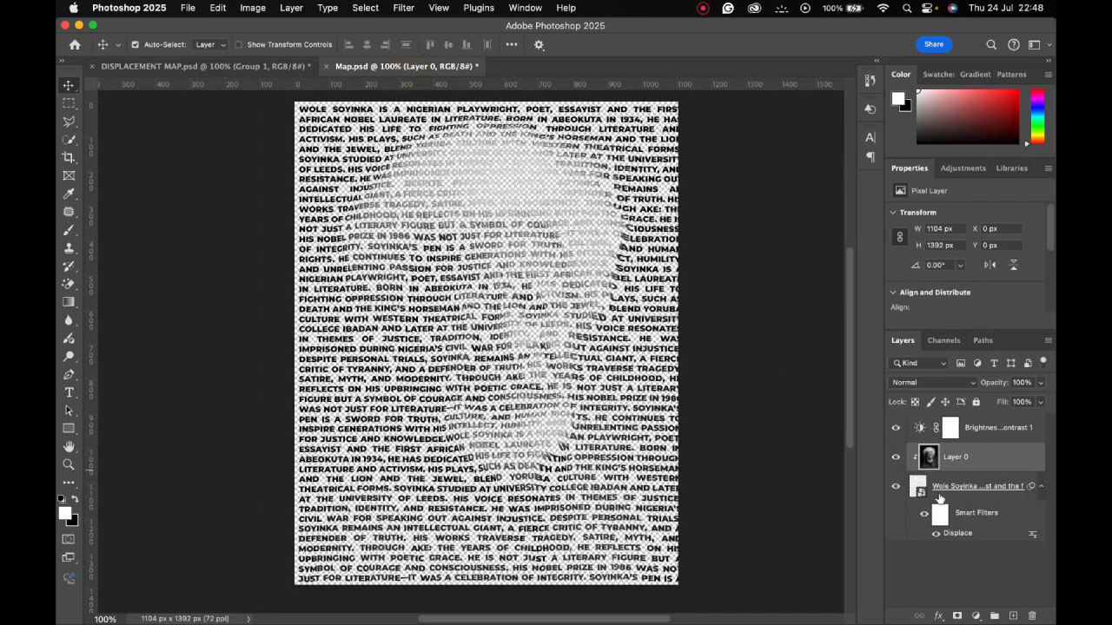
{"action": "left_click", "coordinate": [988, 519]}
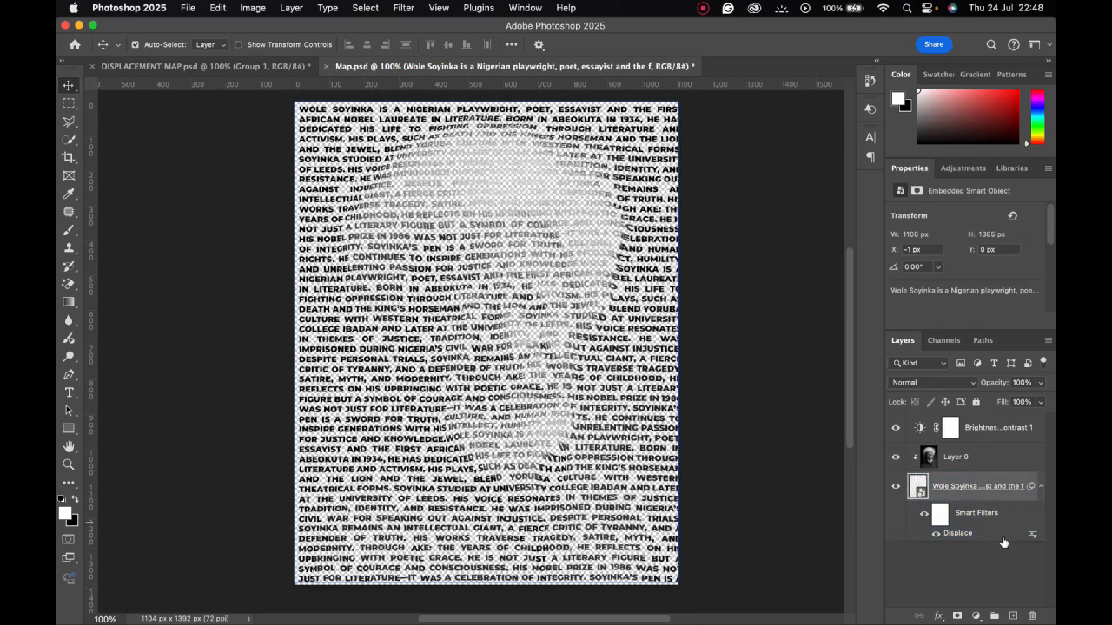
{"action": "left_click", "coordinate": [1013, 617]}
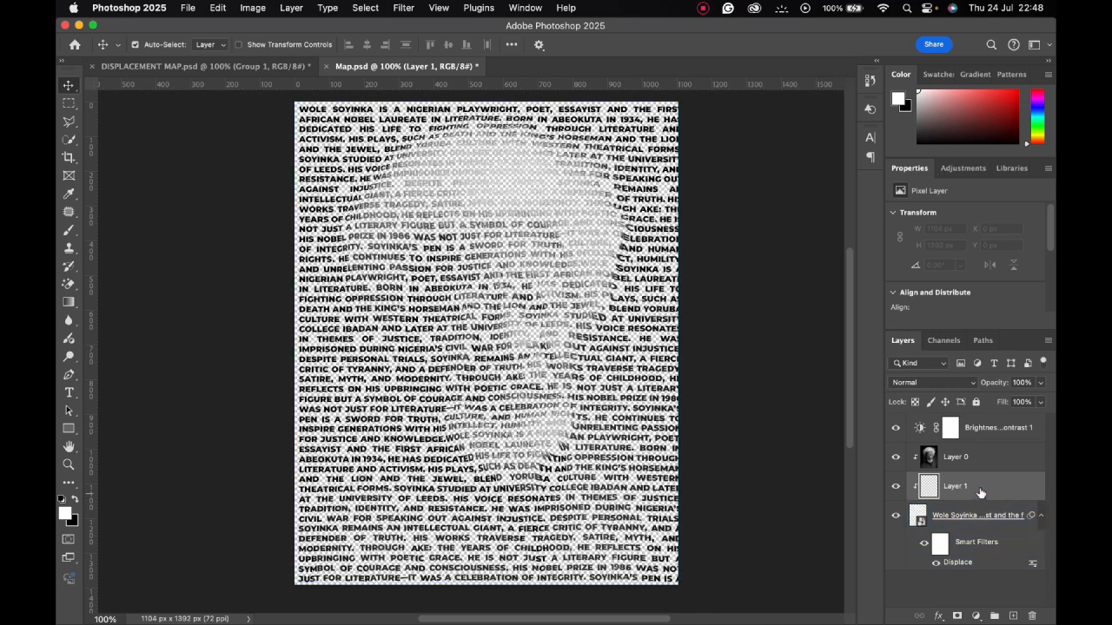
{"action": "left_click_drag", "start_coordinate": [980, 493], "coordinate": [982, 570]}
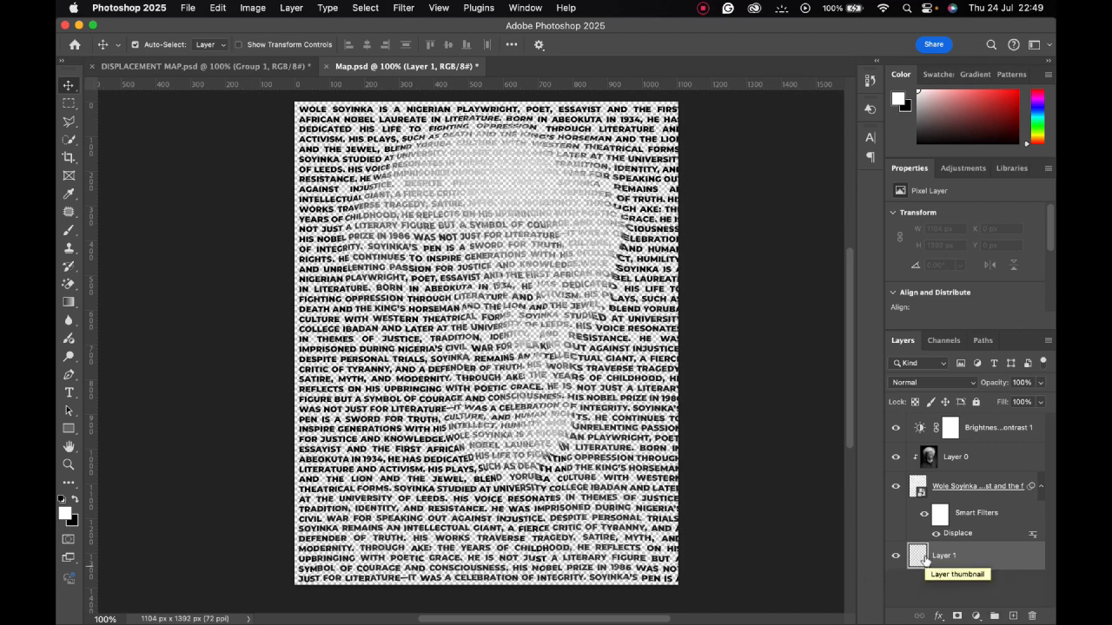
- Add a Solid Color fill beneath the text layer and set its colour to black, 000000
{"action": "left_click", "coordinate": [975, 617]}
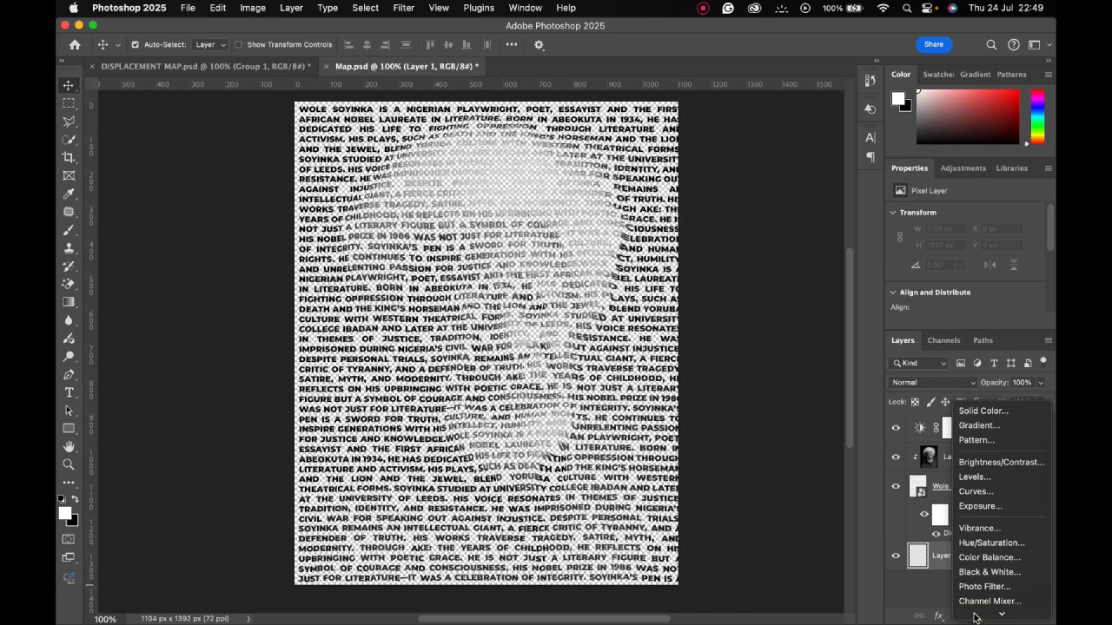
{"action": "left_click", "coordinate": [976, 616]}
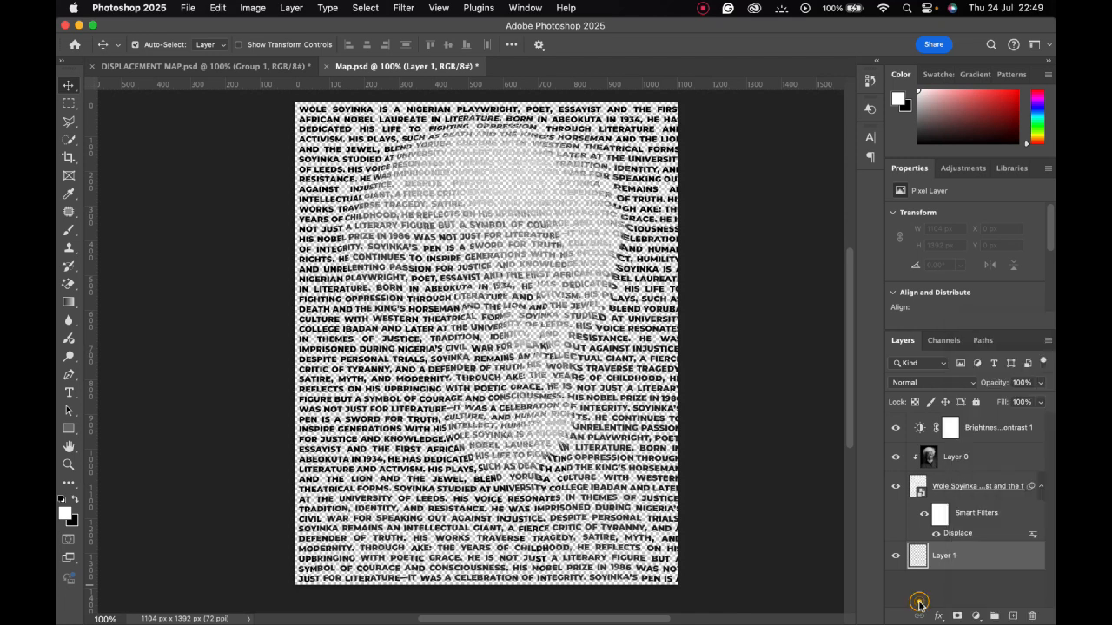
{"action": "left_click", "coordinate": [977, 616]}
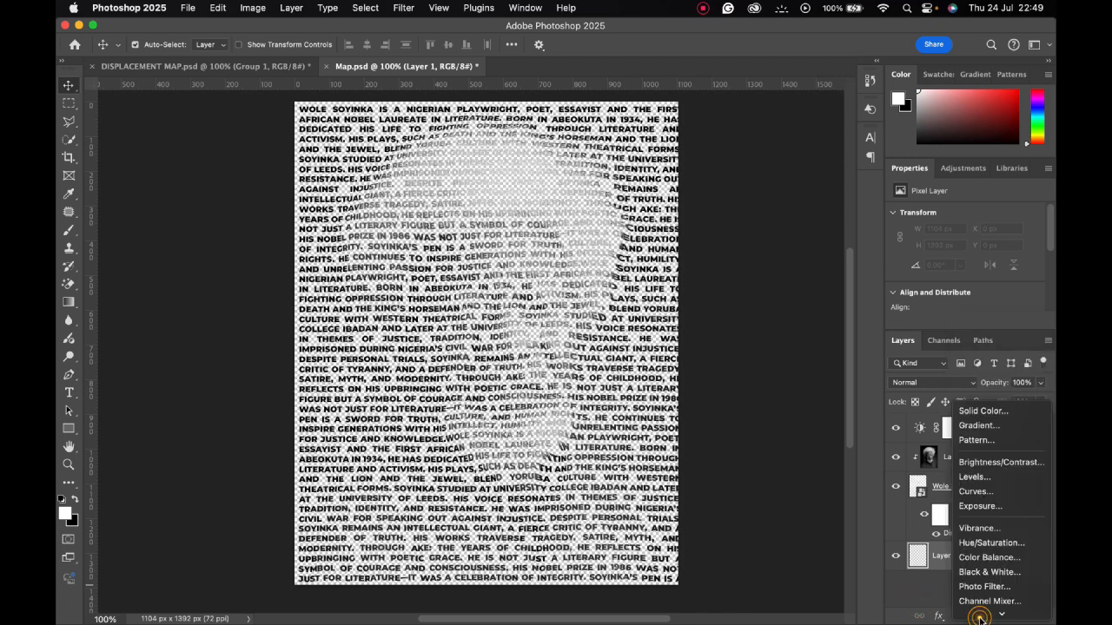
{"action": "left_click", "coordinate": [1005, 414]}
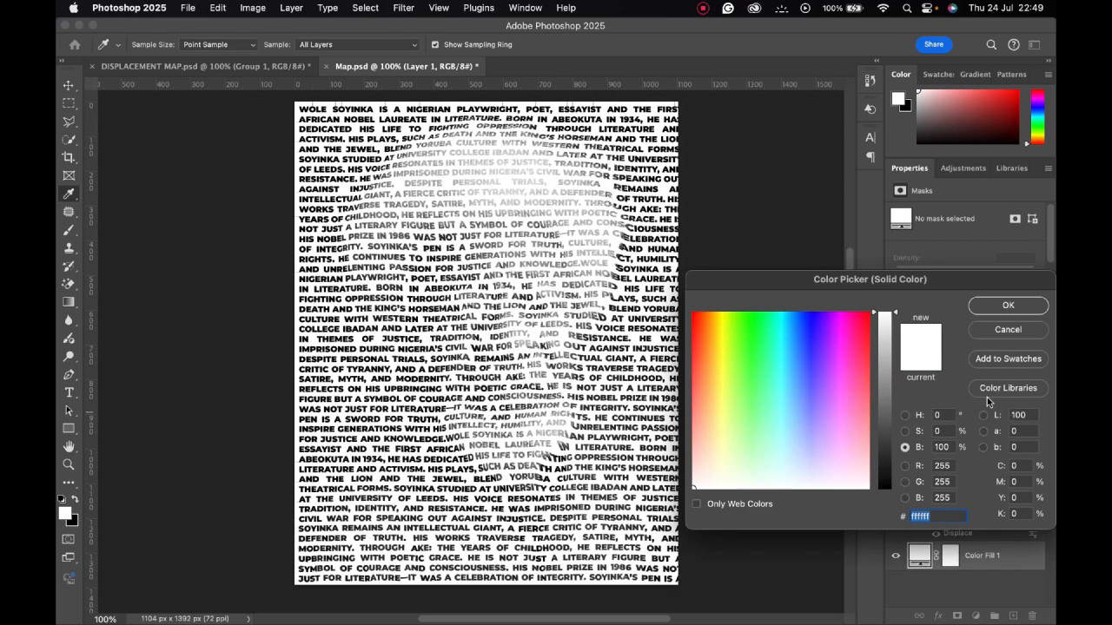
{"action": "left_click", "coordinate": [850, 337]}
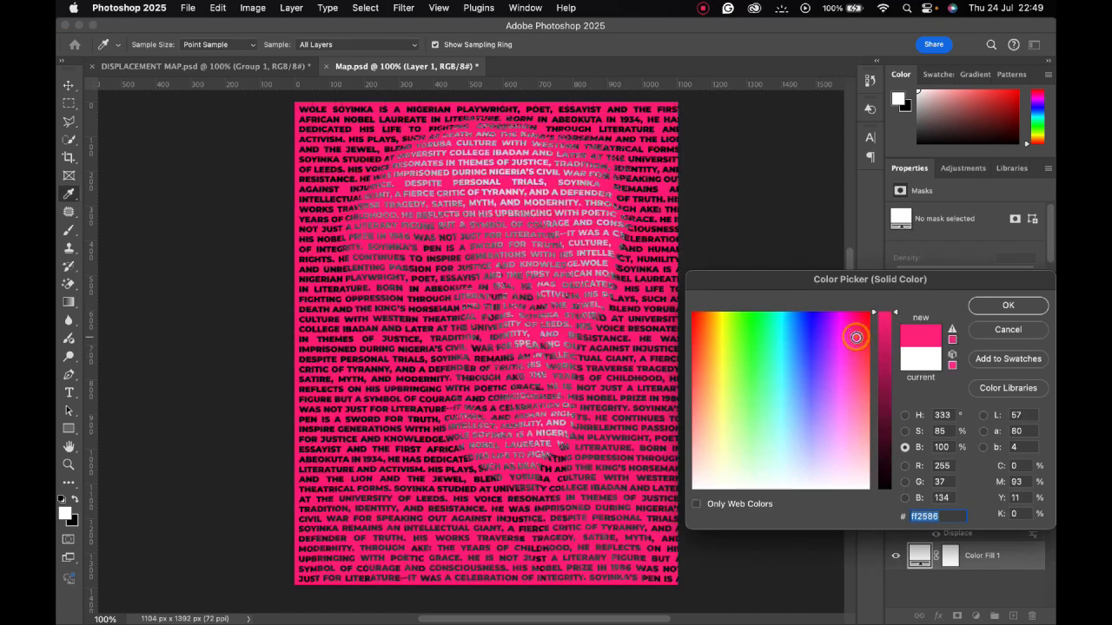
{"action": "left_click", "coordinate": [854, 377]}
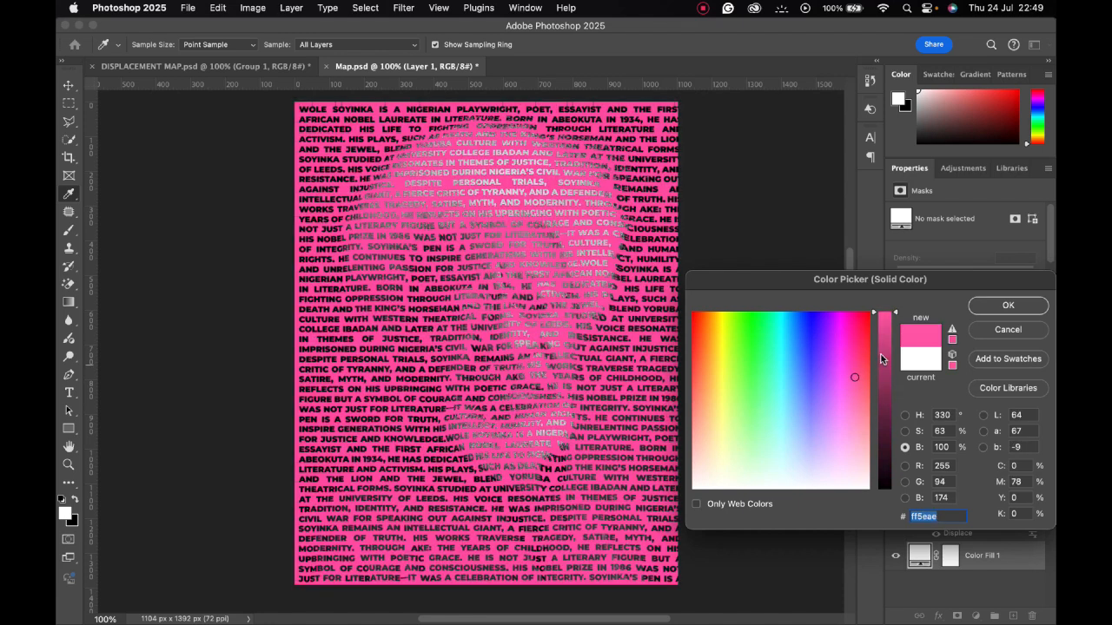
{"action": "left_click_drag", "start_coordinate": [884, 319], "coordinate": [878, 510]}
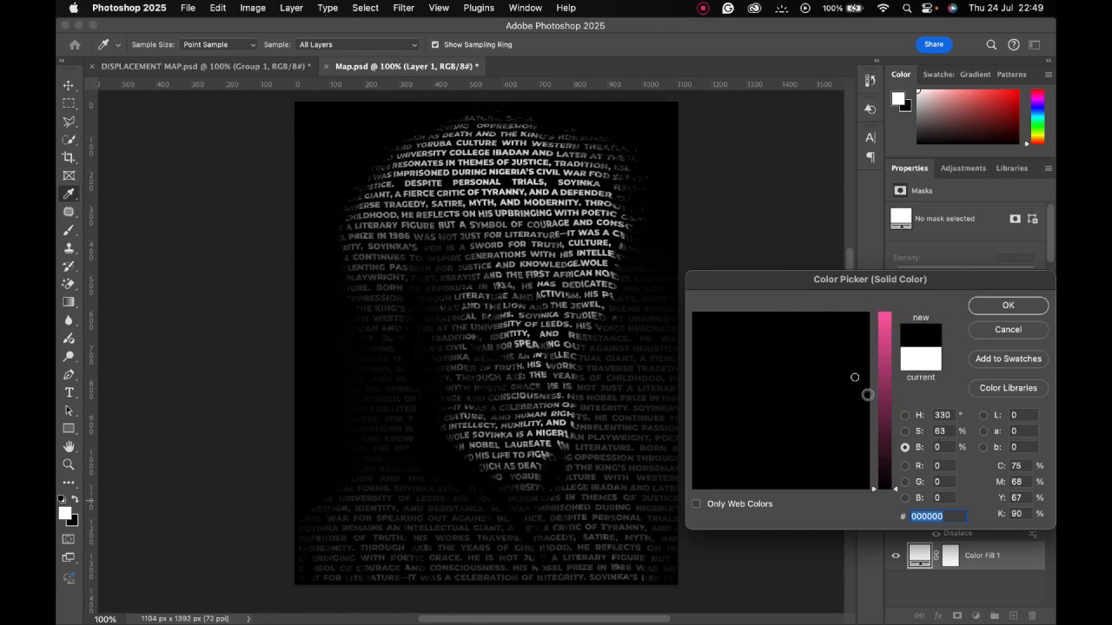
{"action": "left_click", "coordinate": [991, 311]}
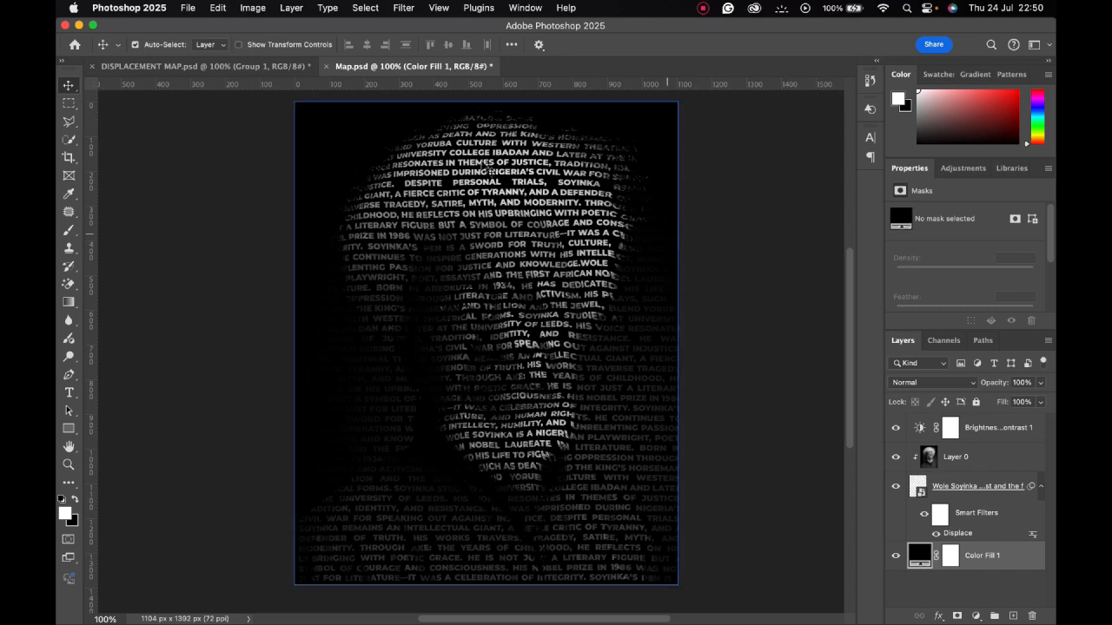
- Compare the text portrait in Map.psd with the one in DISPLACEMENT MAP.psd, finishing on Map.psd
{"action": "left_click", "coordinate": [518, 232]}
{"action": "left_click", "coordinate": [291, 129]}
{"action": "left_click", "coordinate": [201, 69]}
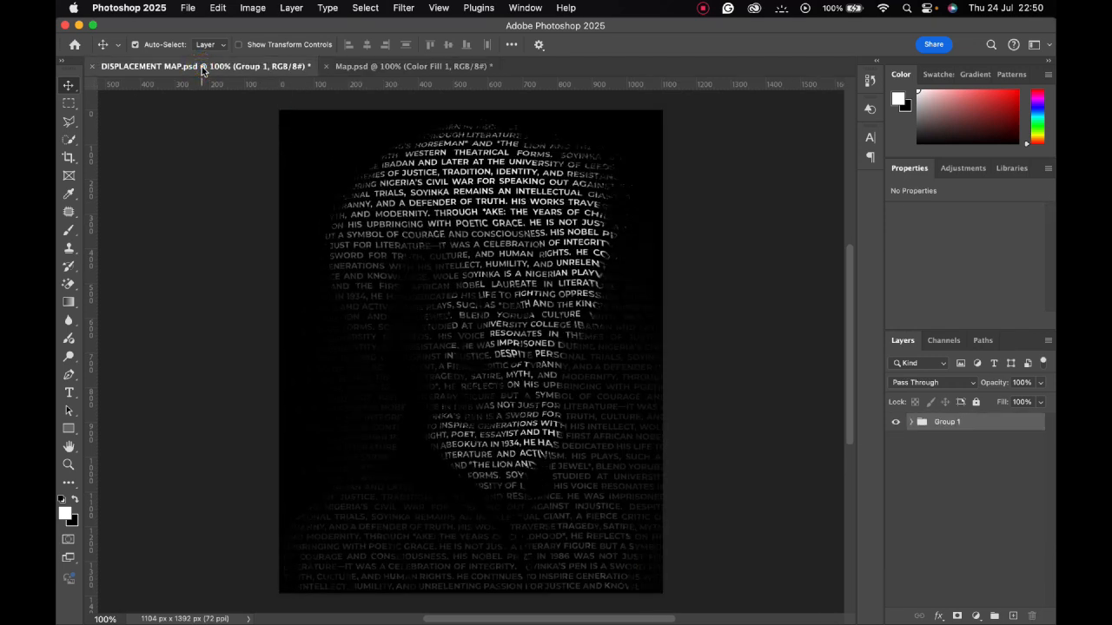
{"action": "left_click", "coordinate": [395, 69]}
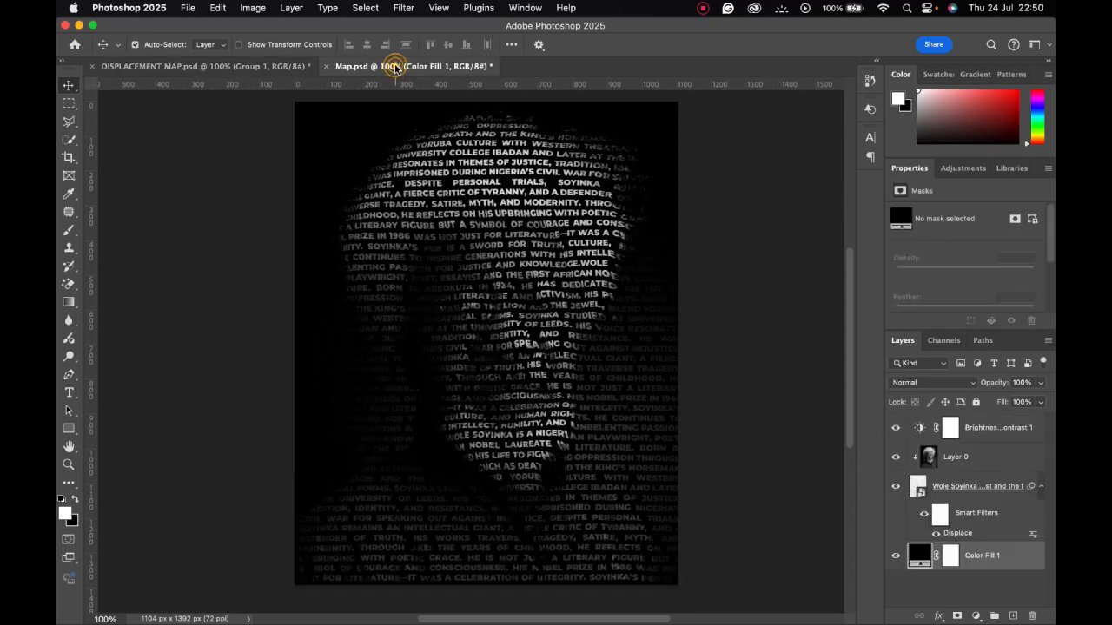
{"action": "left_click", "coordinate": [246, 67]}
{"action": "left_click", "coordinate": [367, 67]}
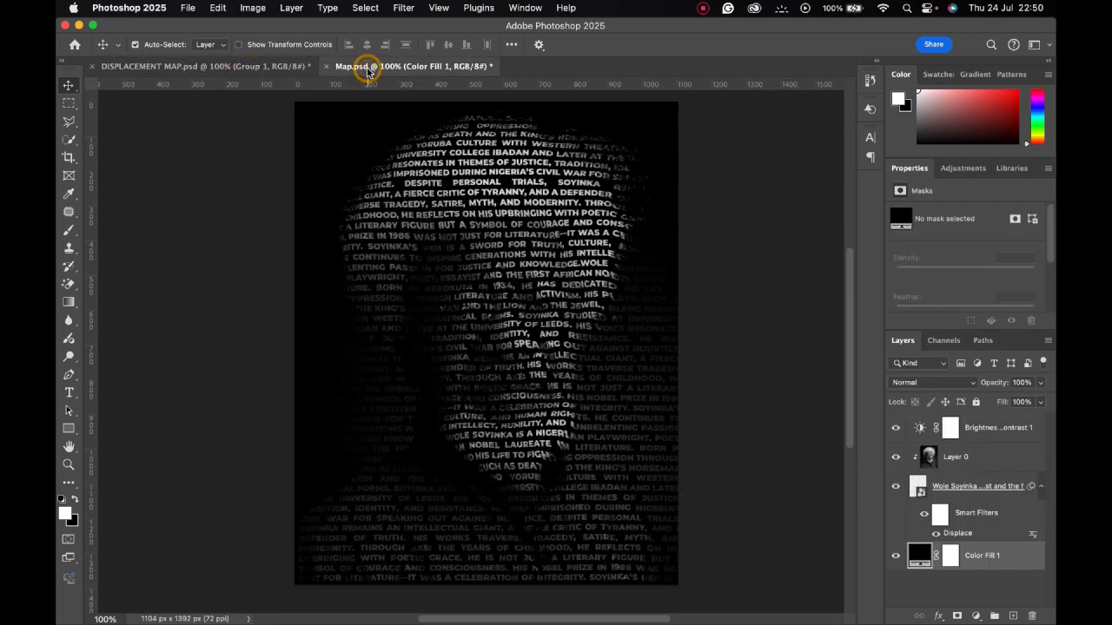
{"action": "left_click", "coordinate": [264, 67]}
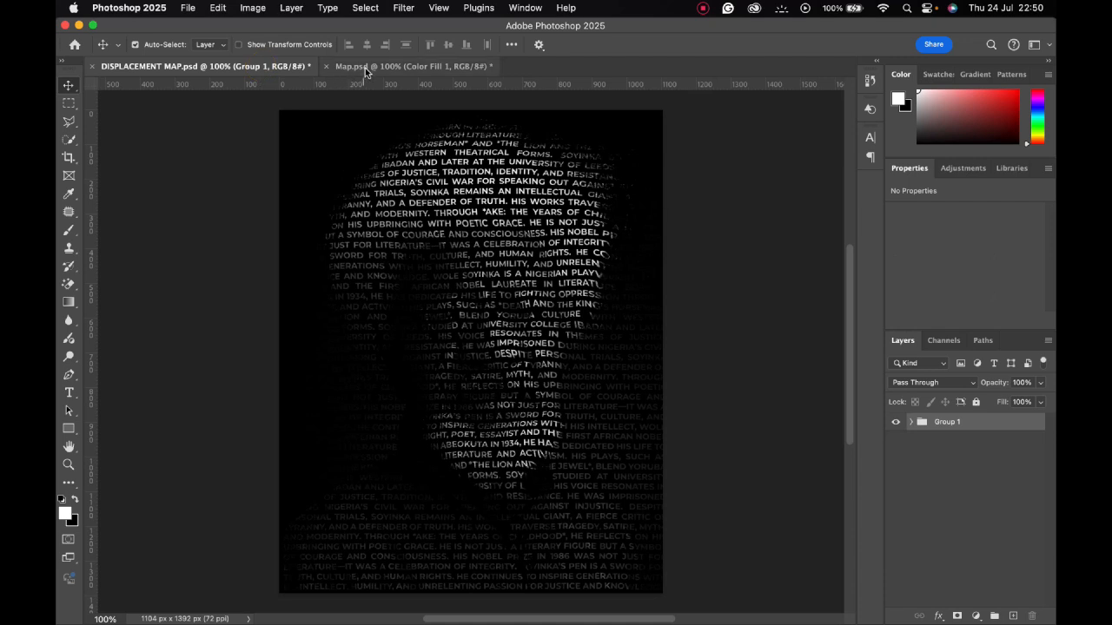
{"action": "left_click", "coordinate": [365, 70]}
{"action": "left_click", "coordinate": [260, 68]}
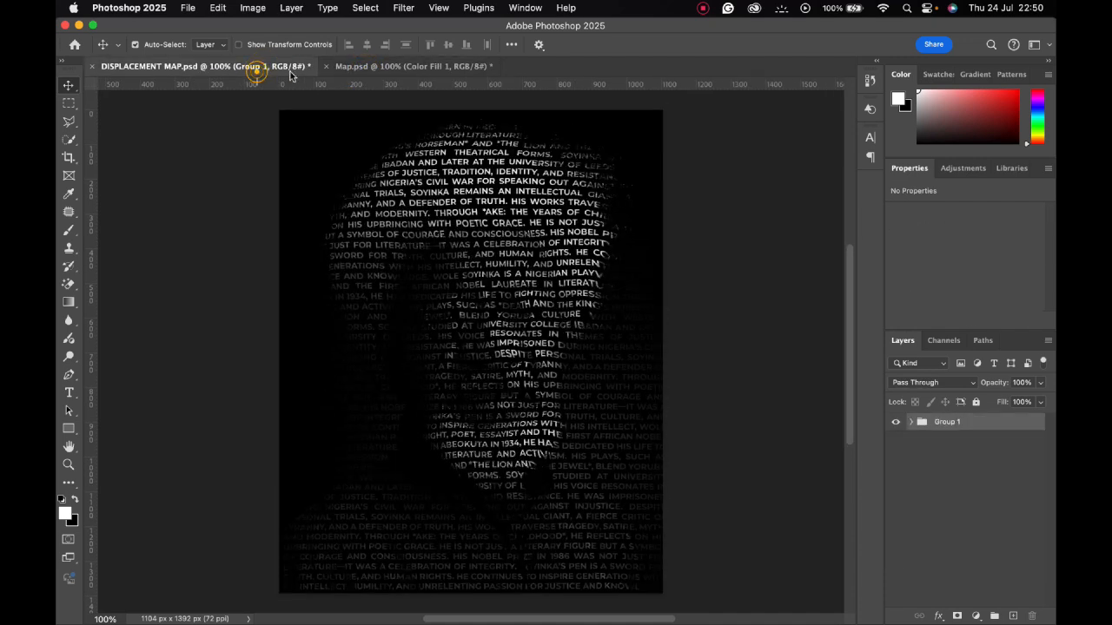
{"action": "left_click", "coordinate": [356, 70]}
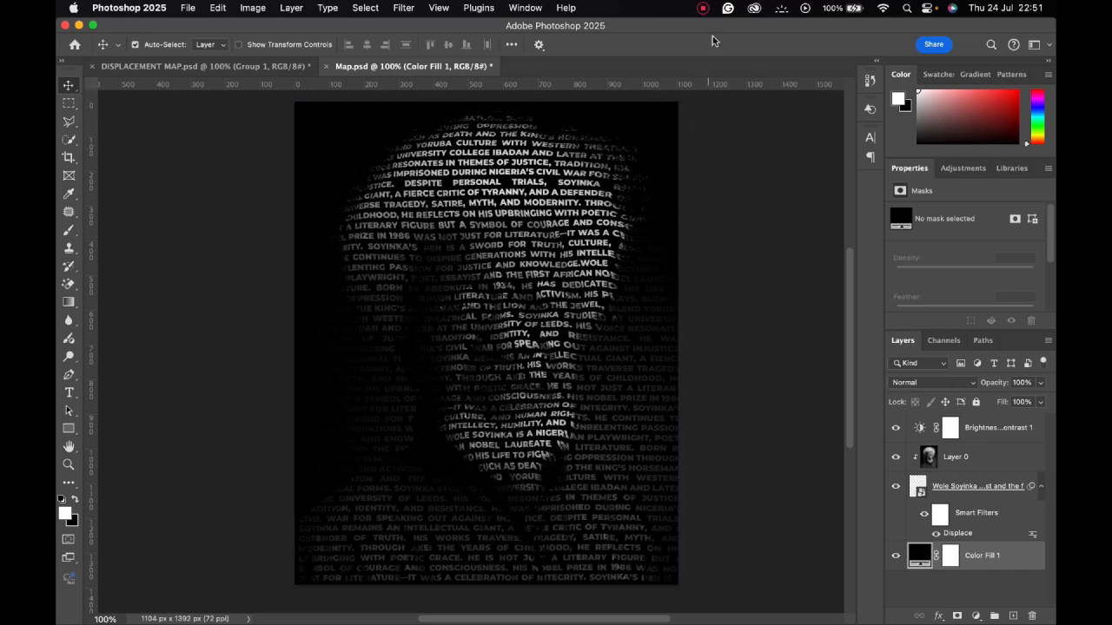
{"action": "left_click", "coordinate": [703, 10]}
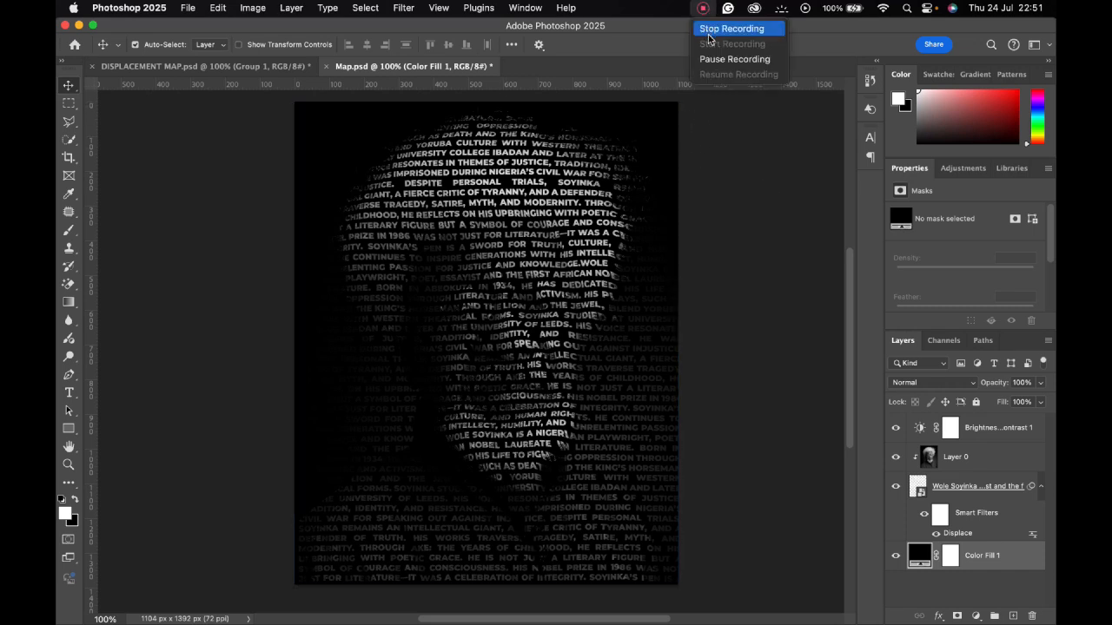